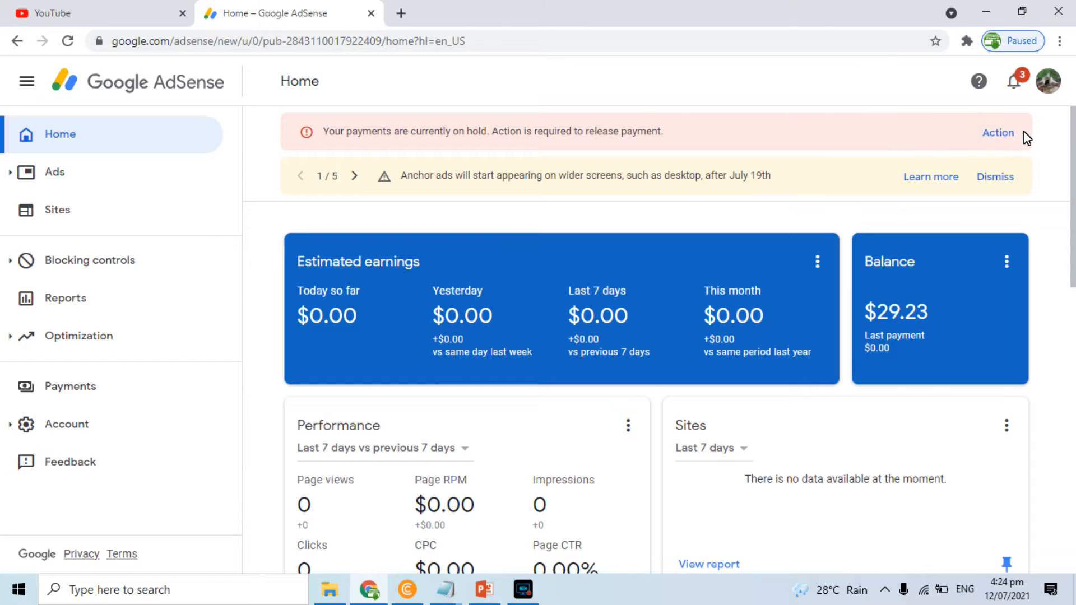
Go to Payments from the hold banner and dismiss the anchor ads, tax, sellers.json and YouTube notices
click(1006, 134)
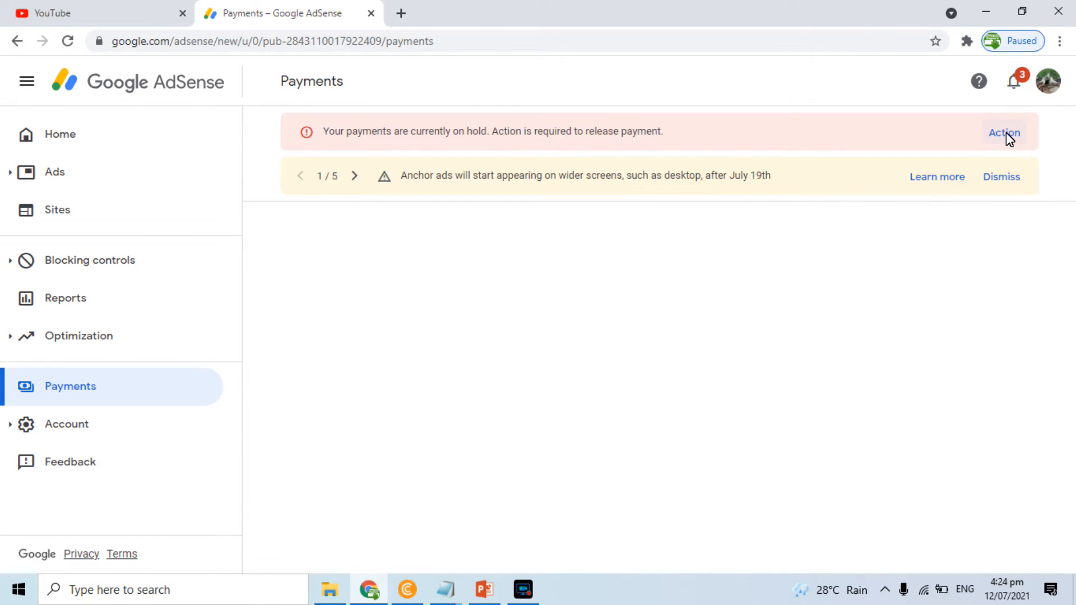
click(996, 175)
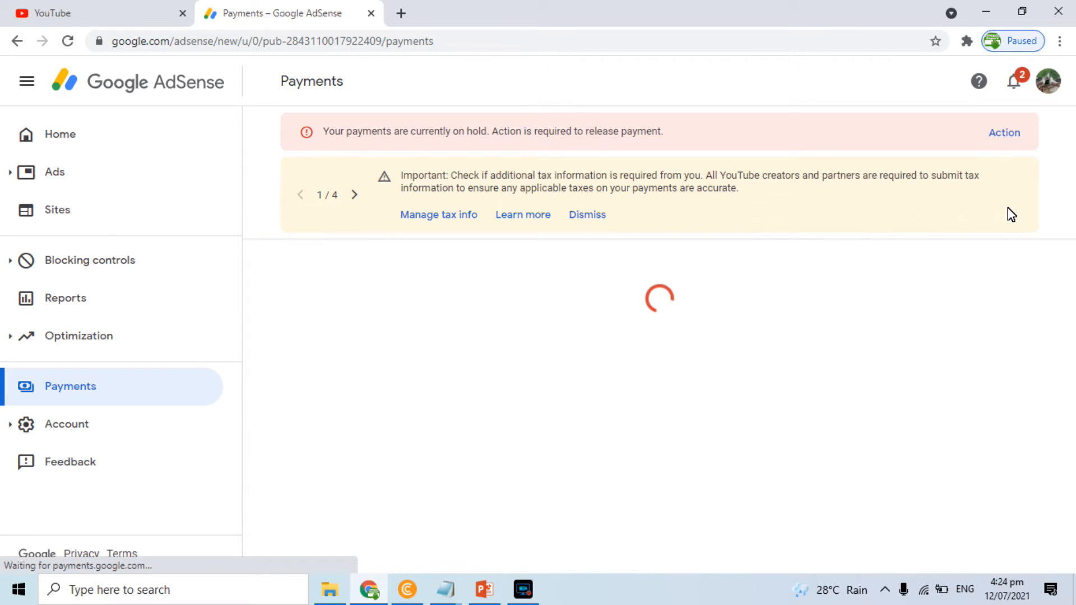
click(583, 219)
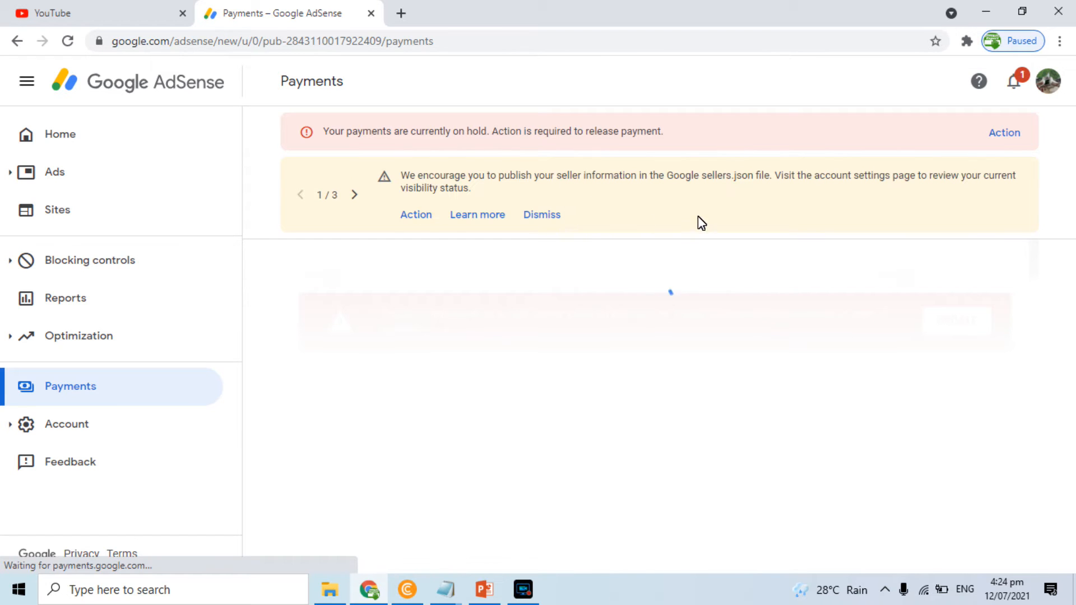
click(552, 216)
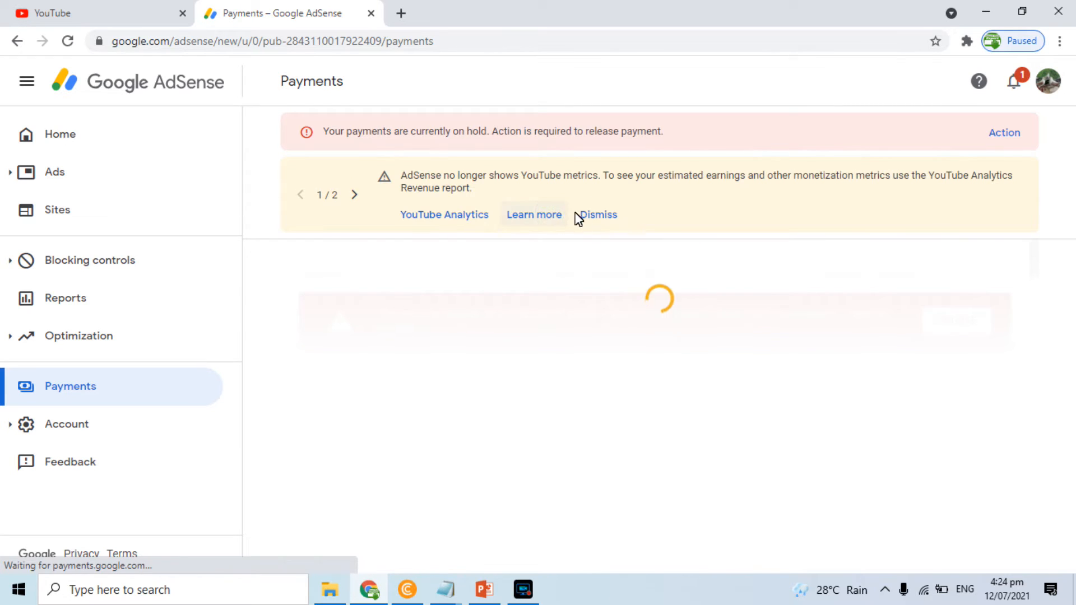
click(594, 215)
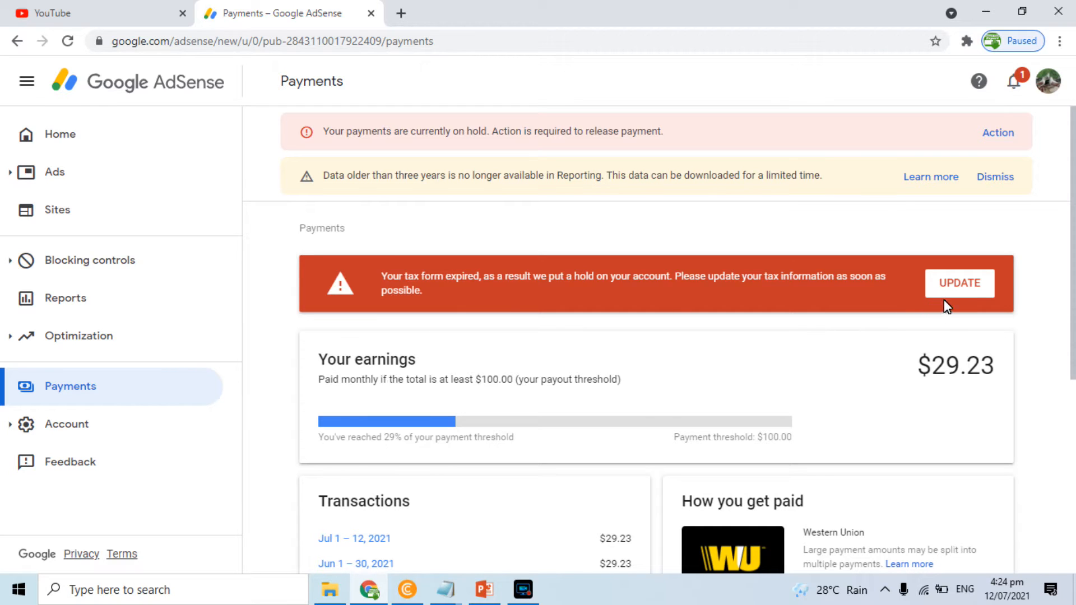
Update the expired tax info by adding United States tax info, then enter the account password
click(958, 293)
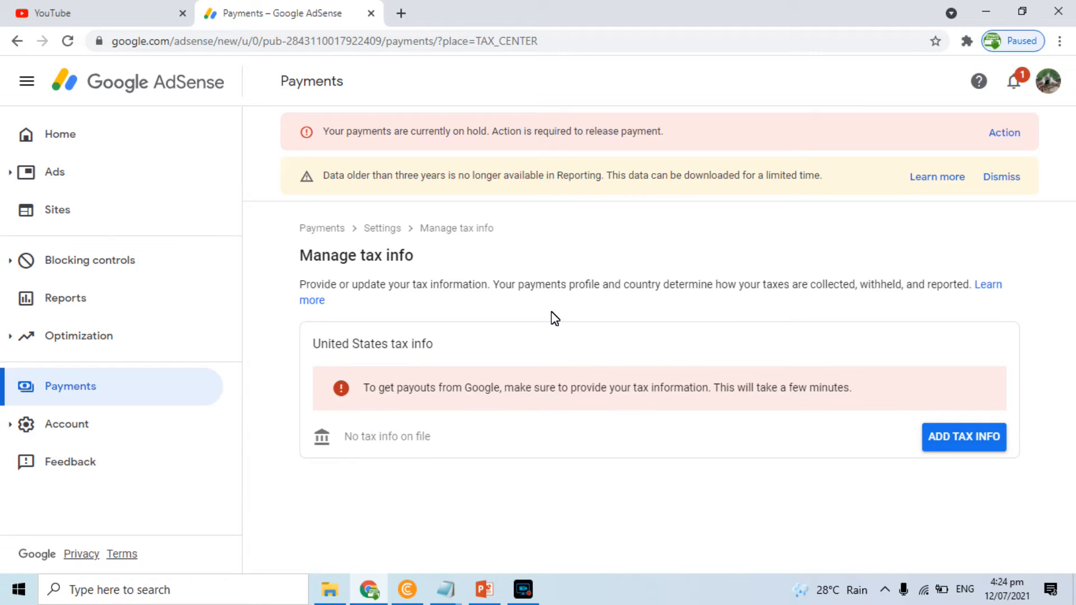
click(961, 438)
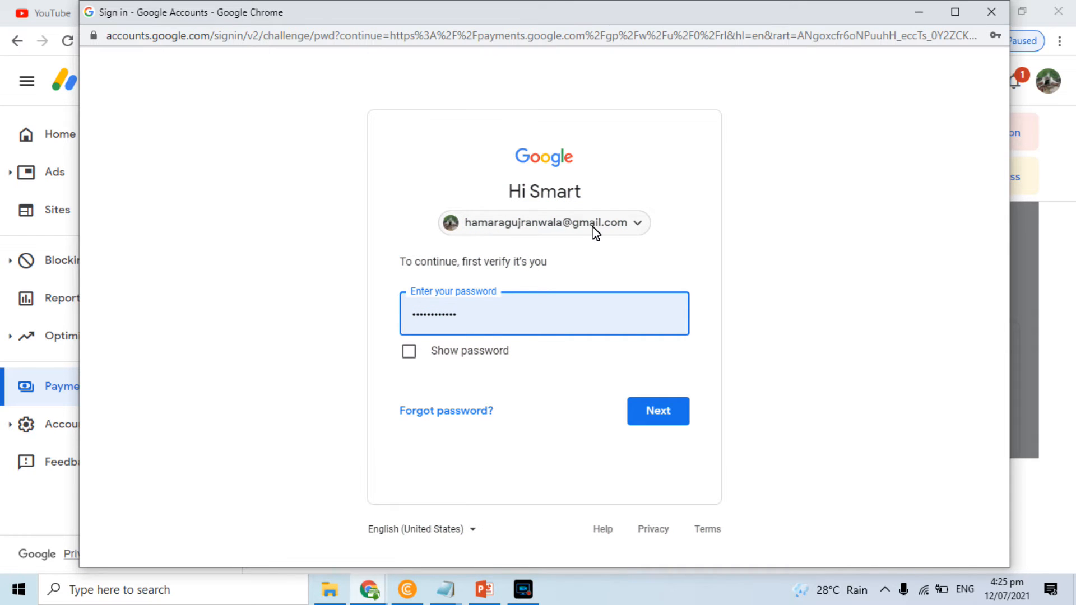
Confirm the entered account password to reach the account-type question
click(650, 405)
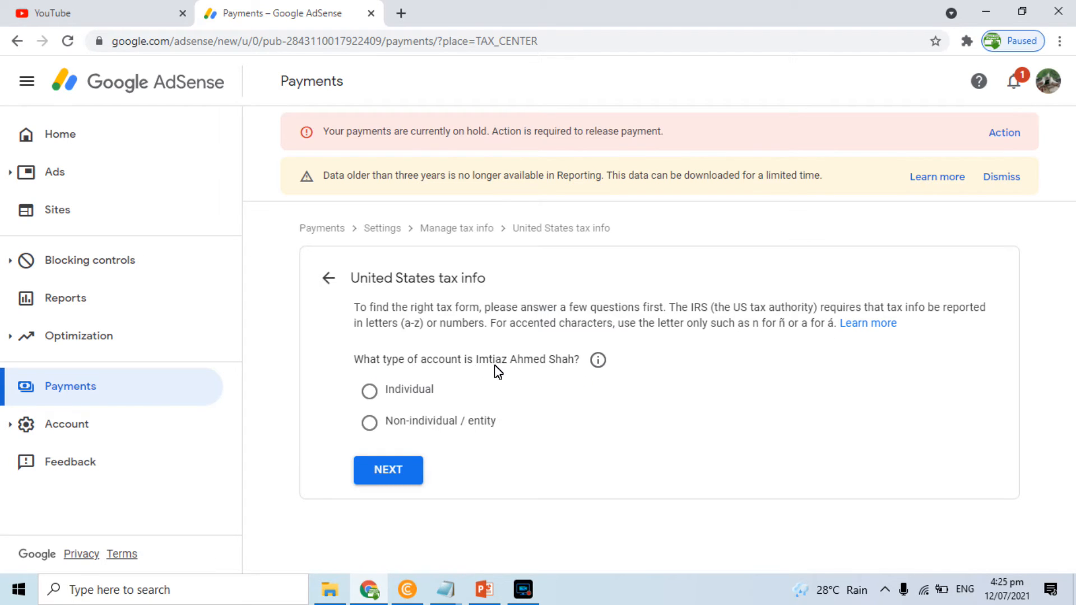
Declare an individual who is not a US person and start the W-8BEN form
click(370, 393)
click(380, 469)
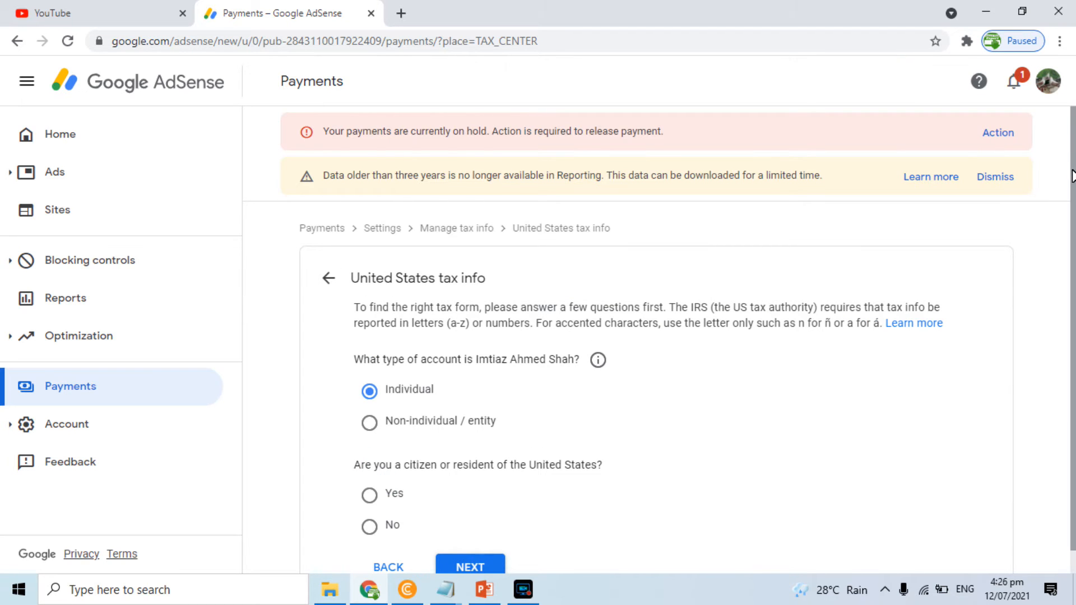
scroll(1072, 173, down, 1)
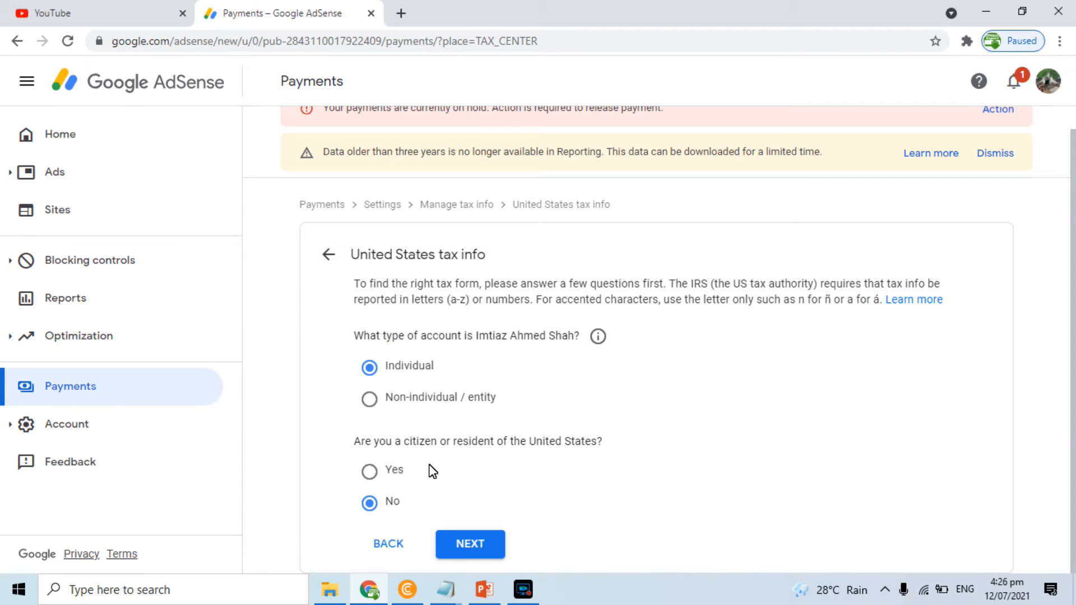
click(467, 543)
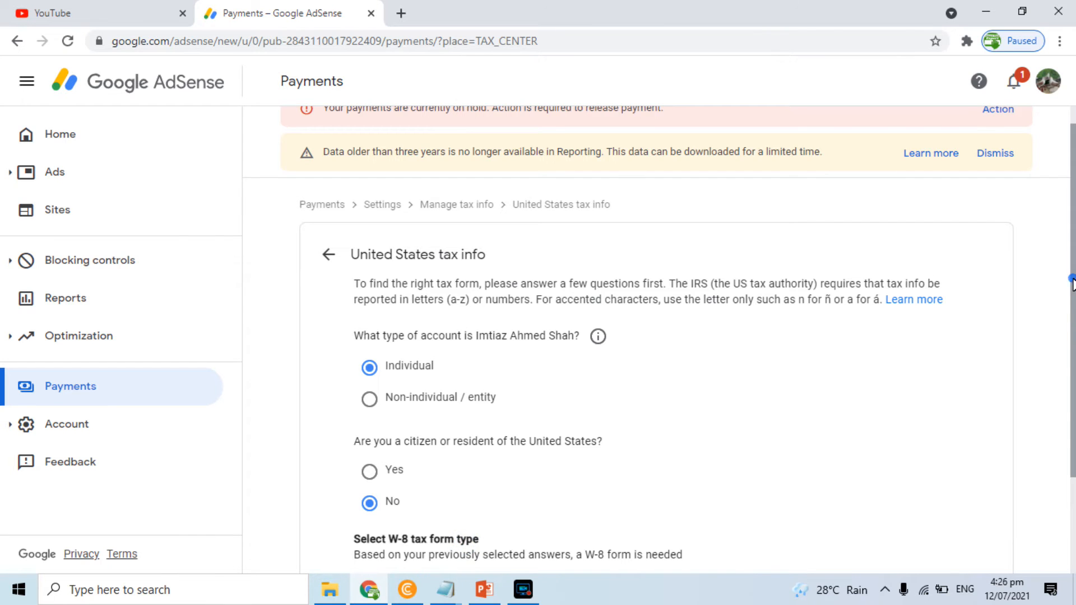
scroll(1073, 283, down, 2)
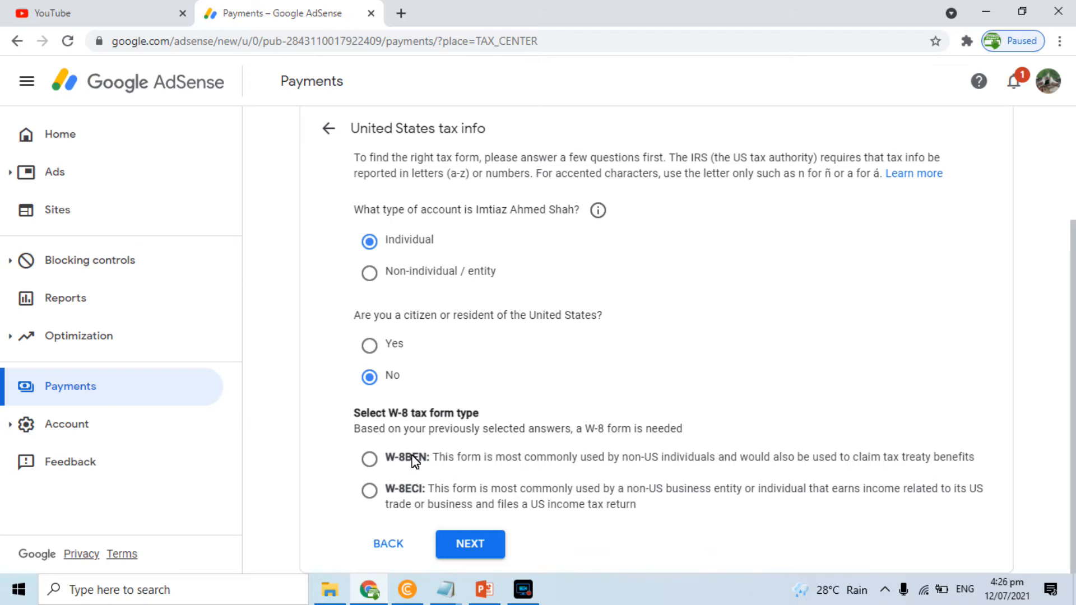
click(371, 459)
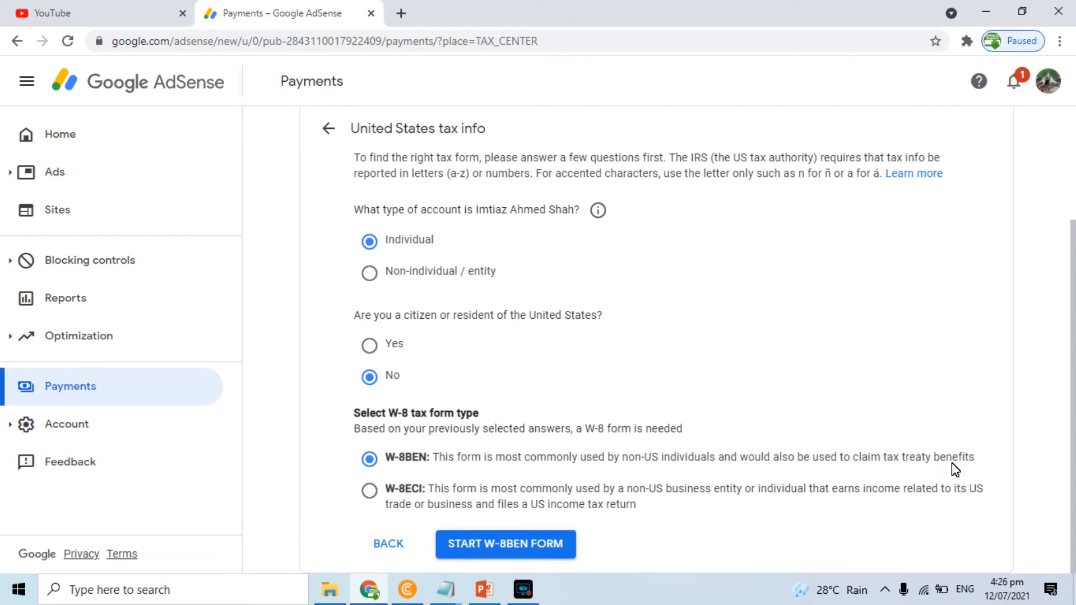
click(530, 546)
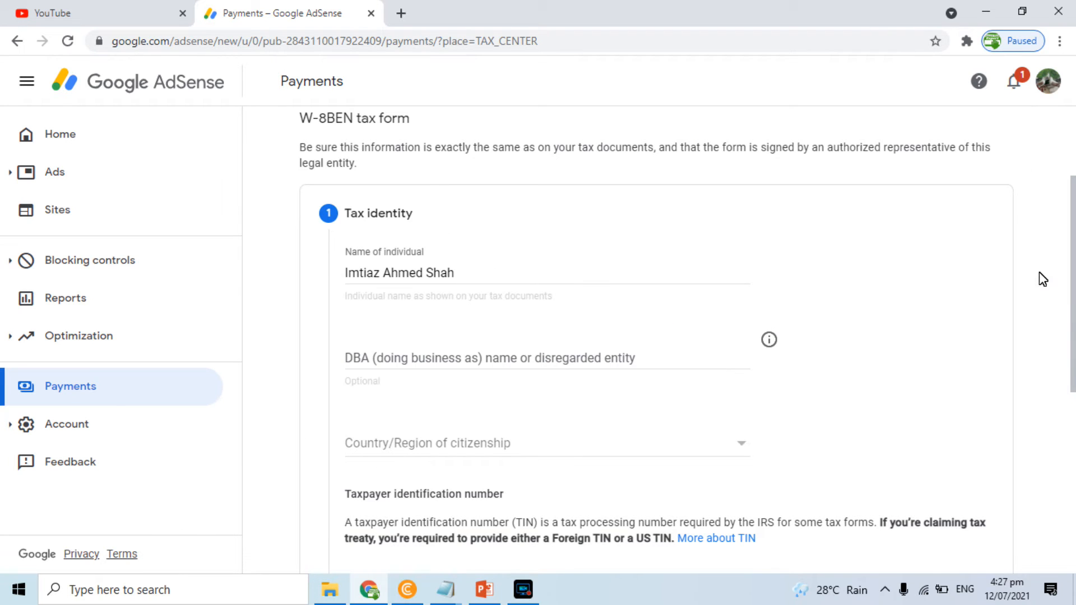
Choose Pakistan as Country/Region of citizenship and continue to the address step
scroll(1072, 259, down, 1)
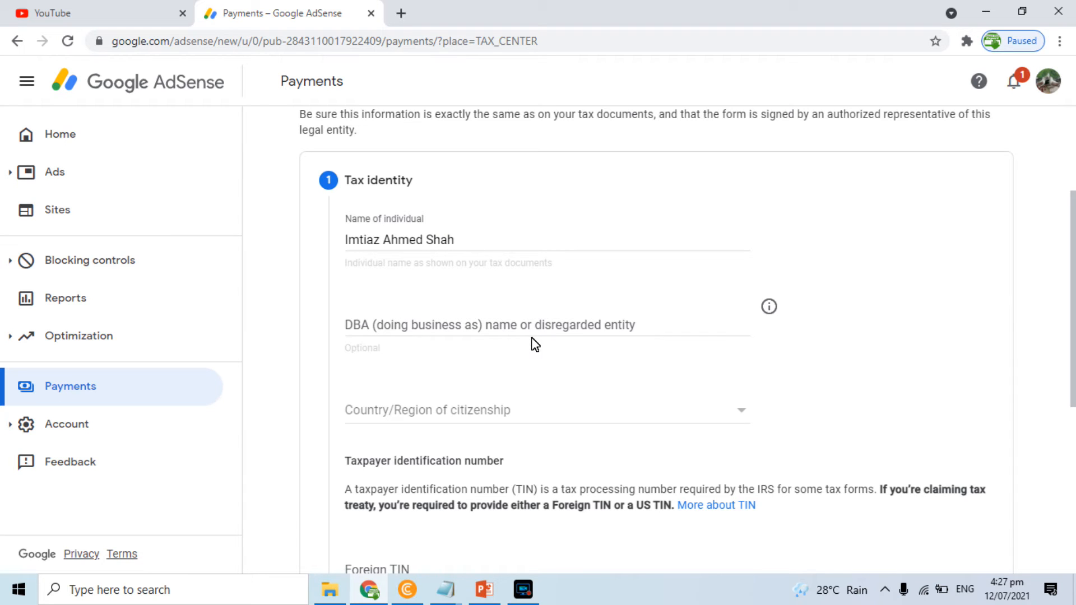
scroll(1073, 308, down, 3)
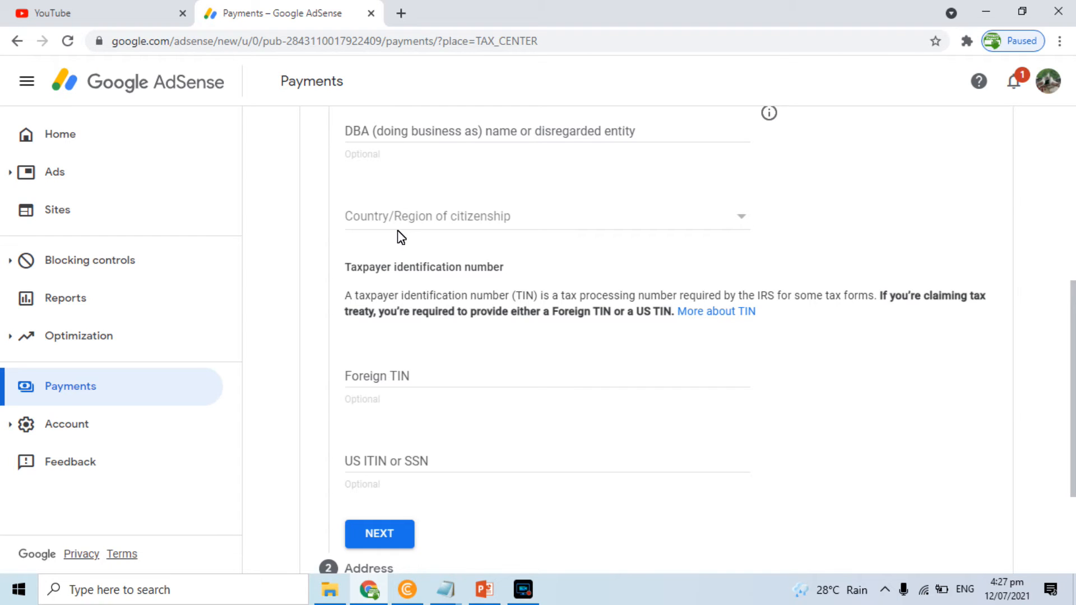
click(472, 226)
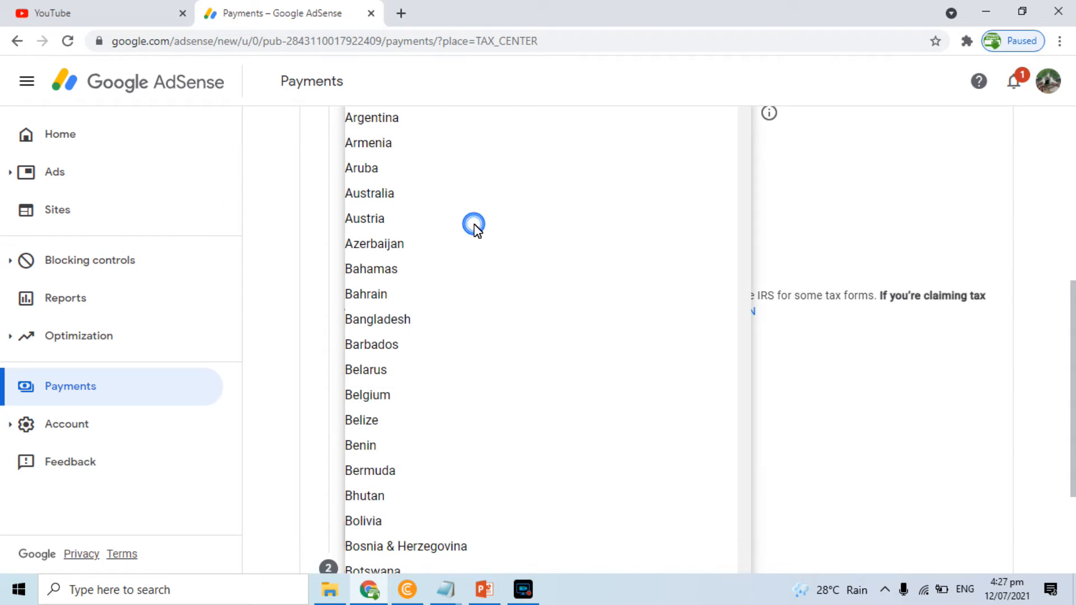
key(p)
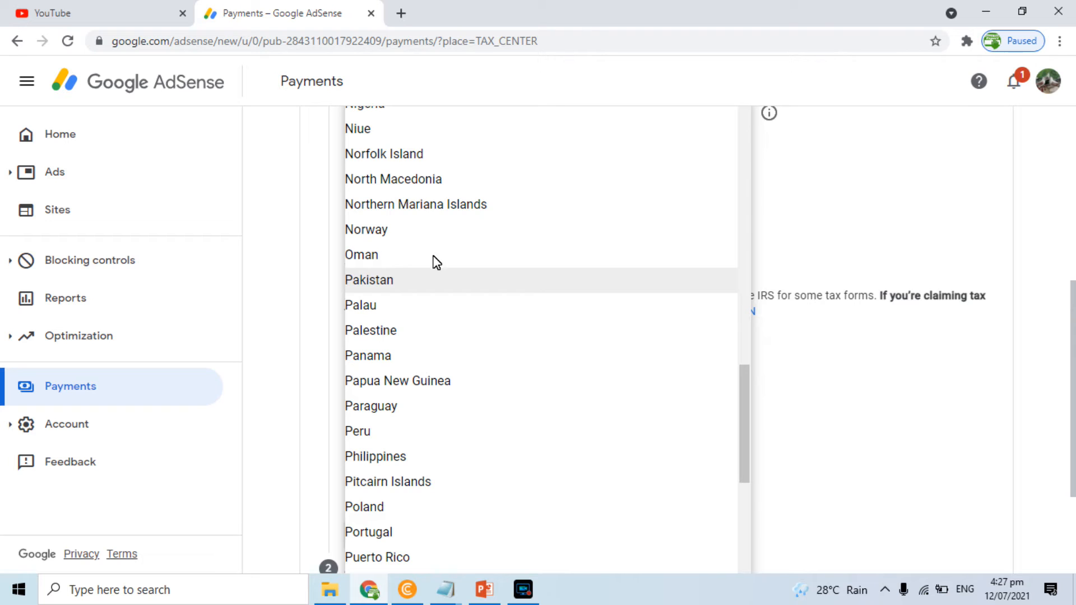
click(379, 281)
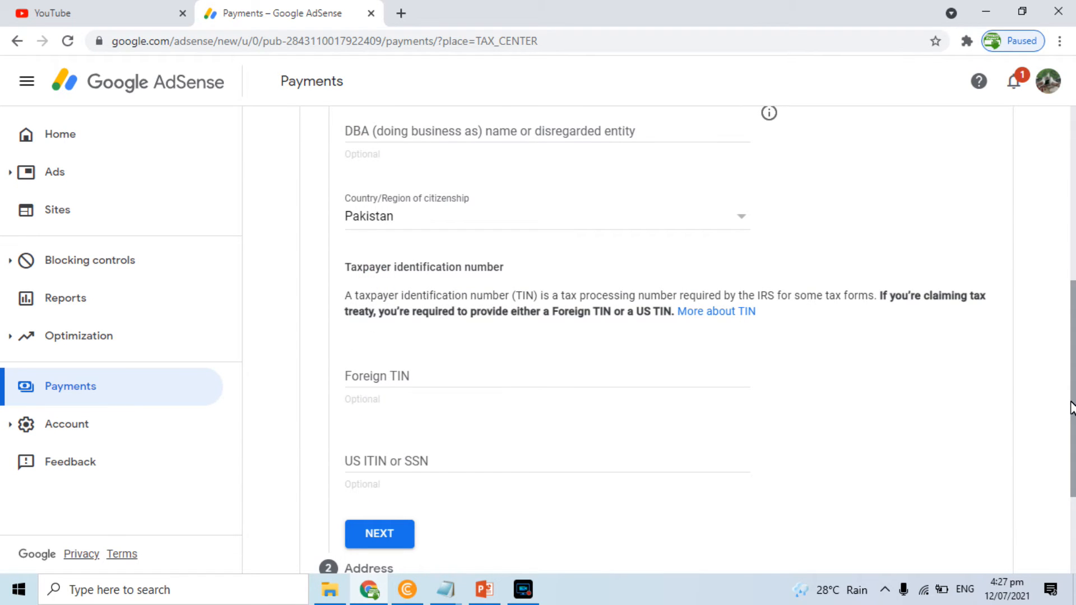
scroll(1071, 403, down, 1)
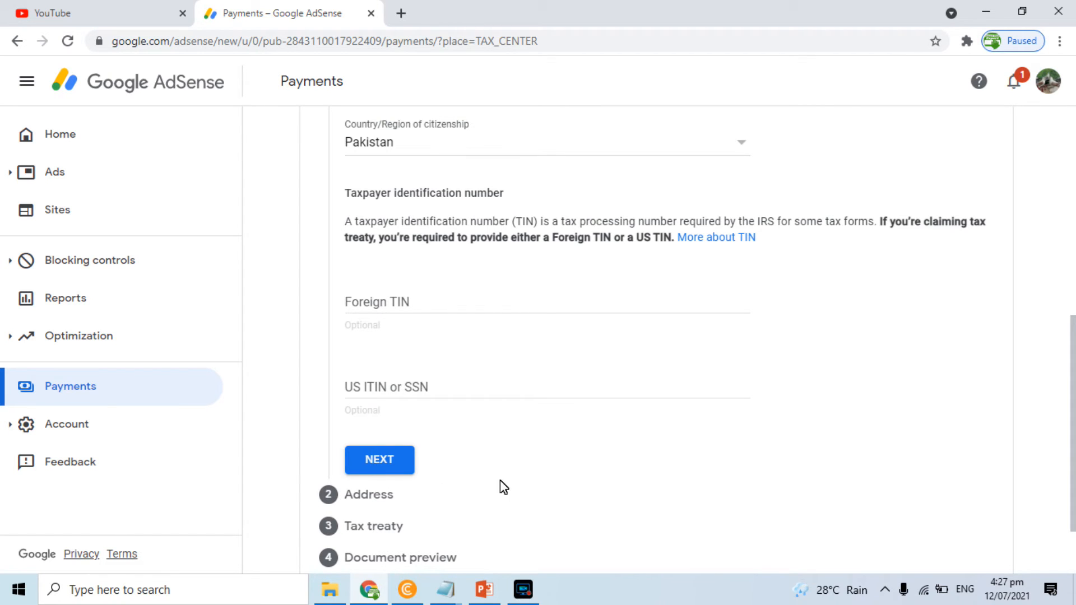
click(367, 459)
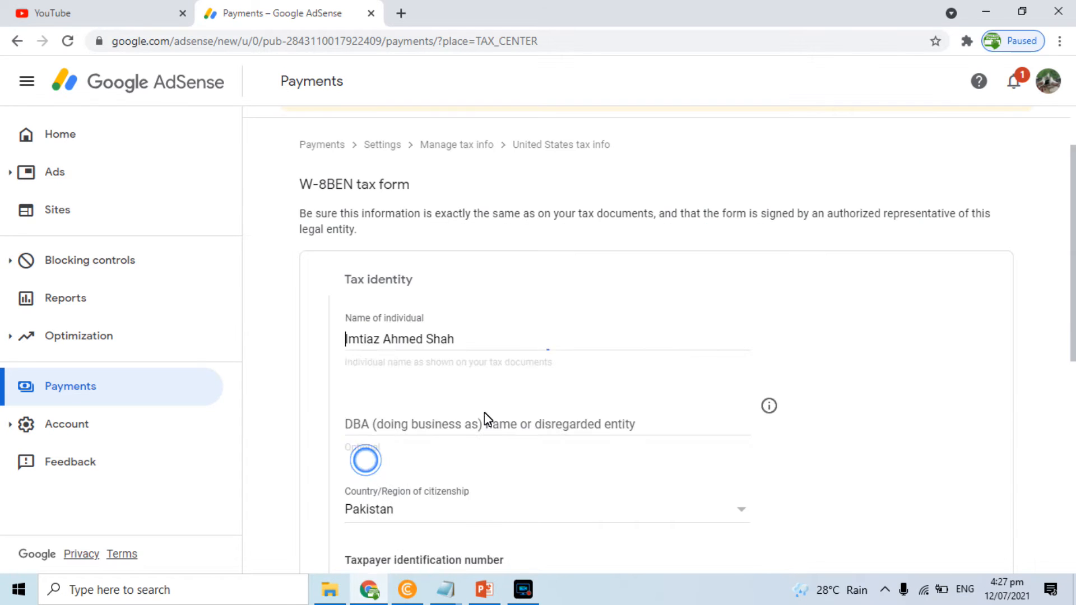
Complete the residence city and postal code, mark mailing address the same, and continue
drag(1071, 249, 1073, 334)
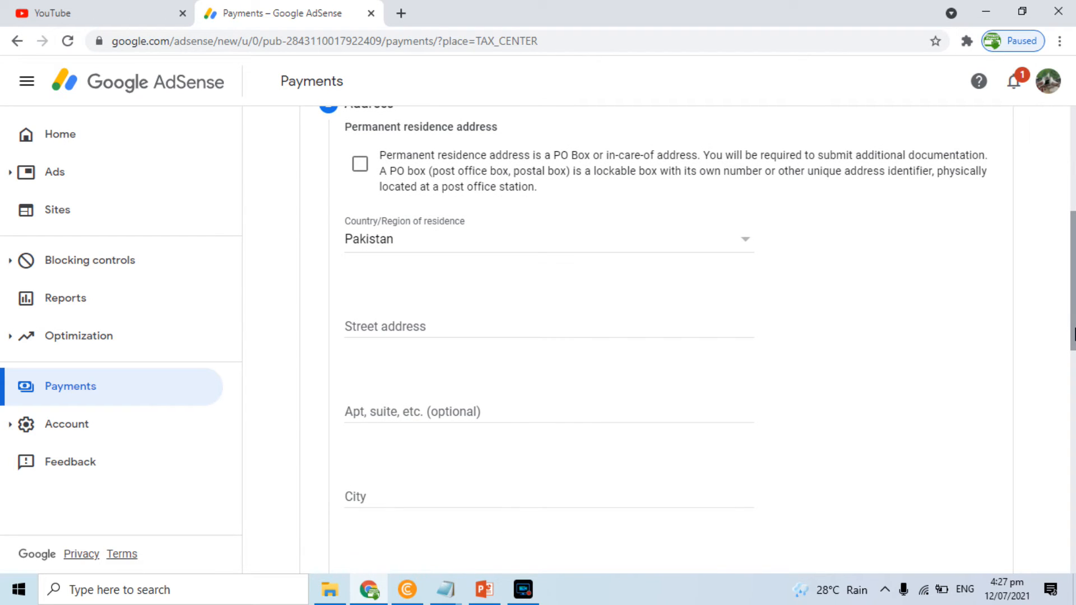
drag(1074, 334, 1073, 569)
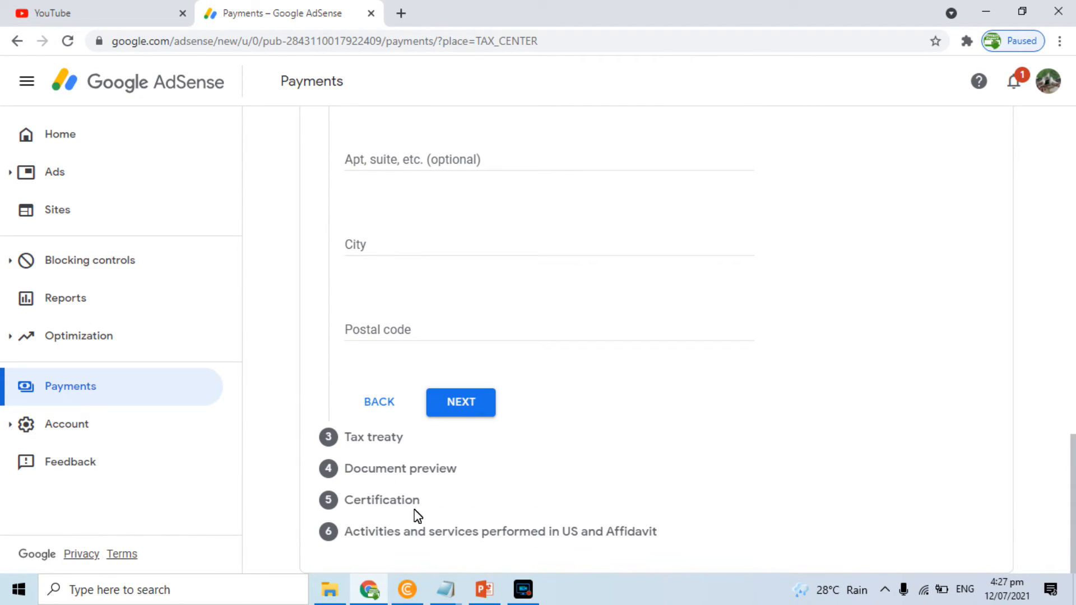
click(451, 404)
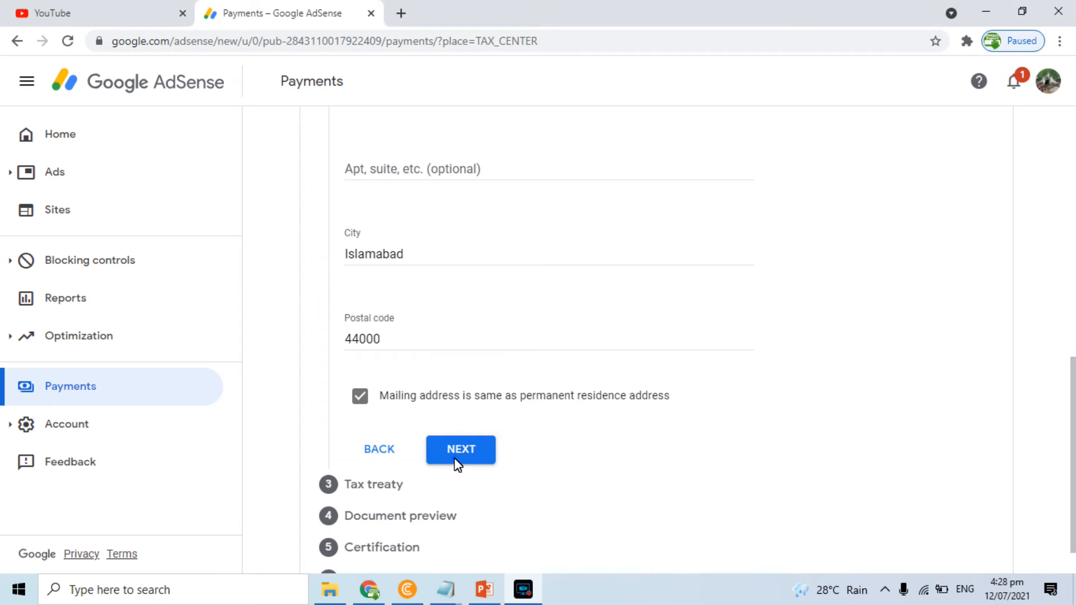
click(456, 461)
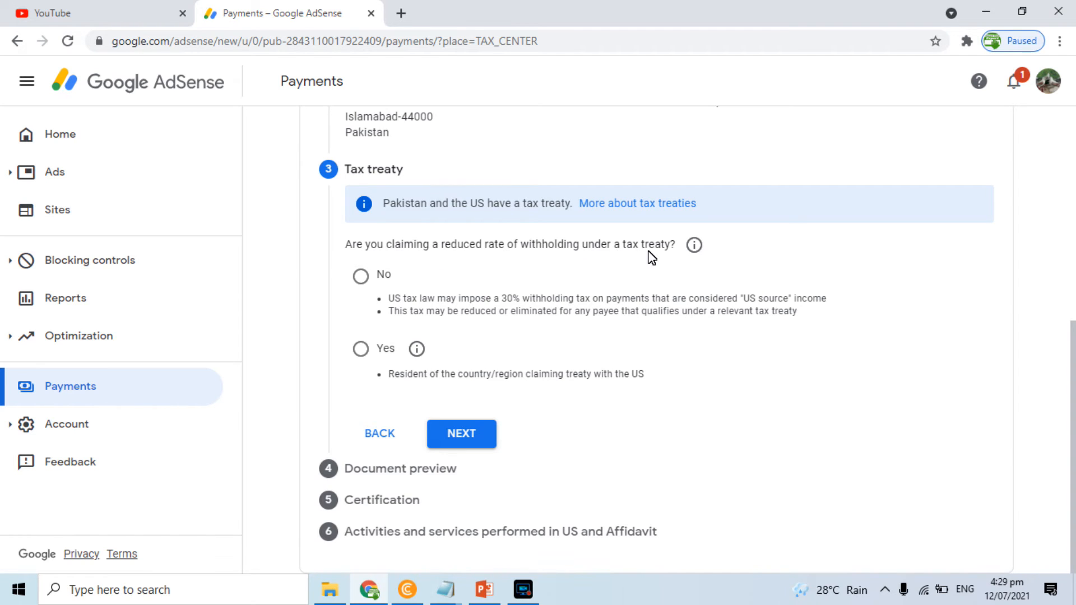
Claim a reduced treaty rate, confirming residency in Pakistan as the treaty country
click(360, 350)
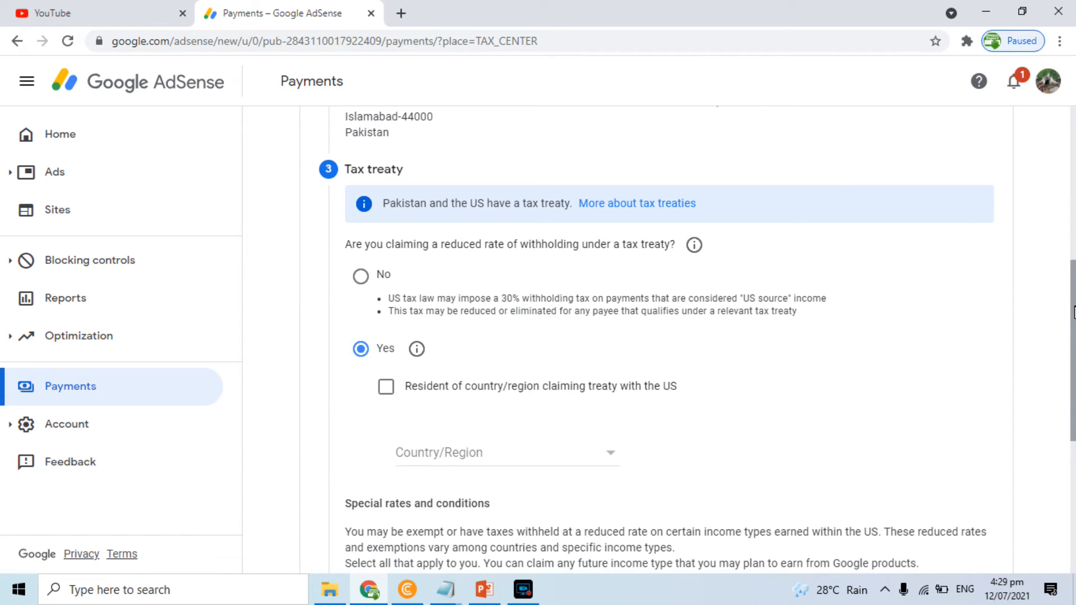
scroll(1072, 311, down, 2)
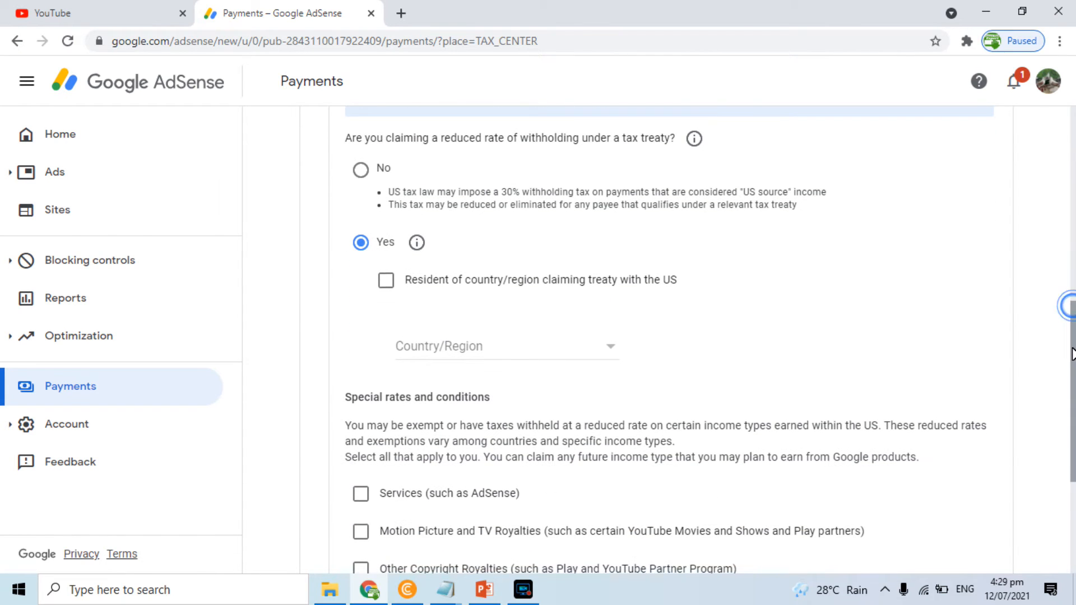
click(386, 279)
click(593, 349)
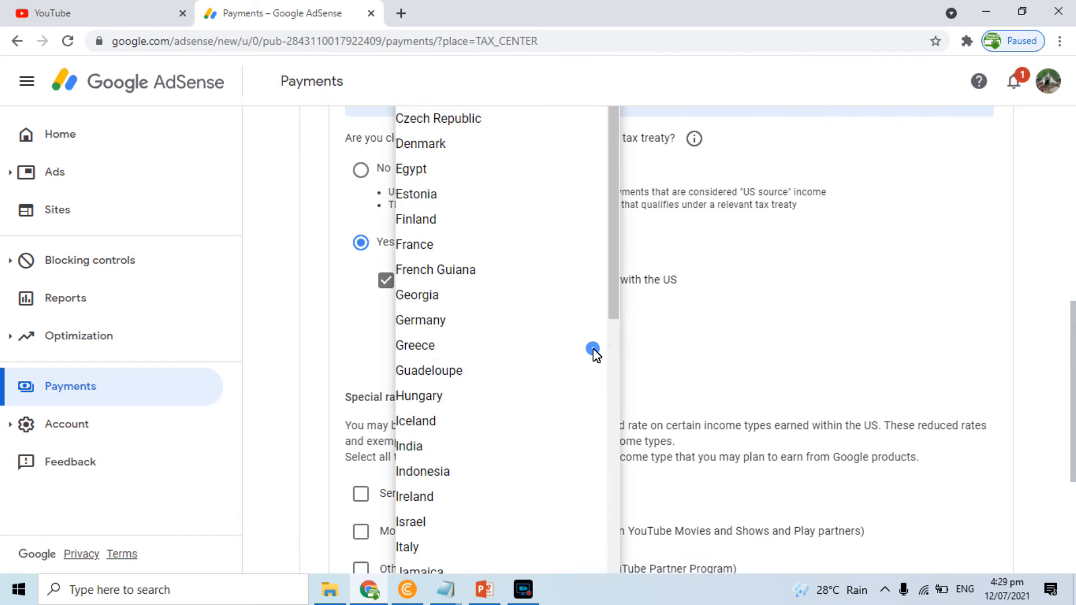
key(p)
click(435, 252)
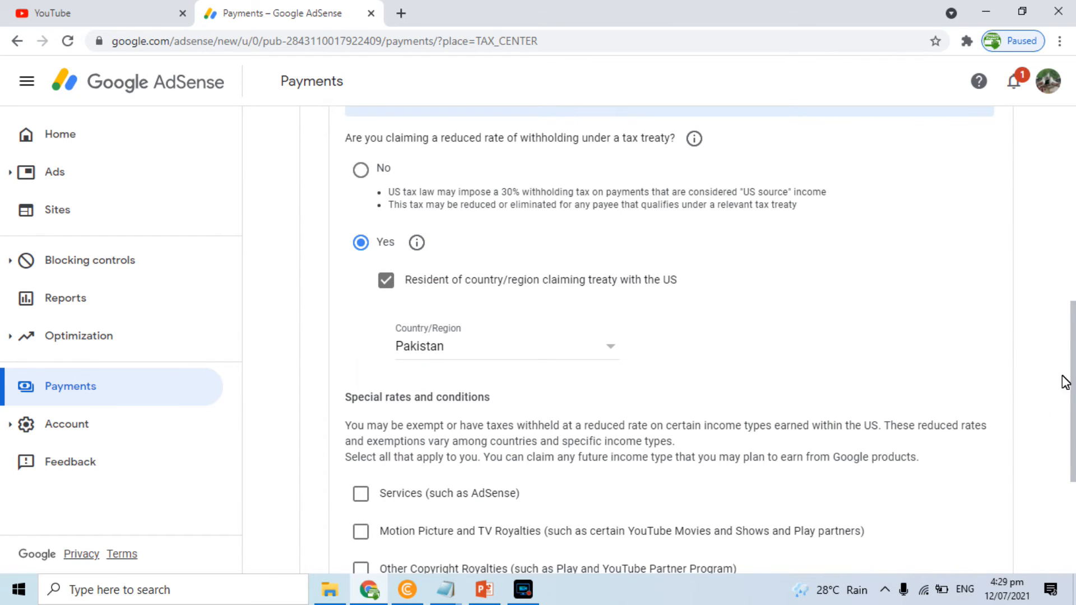
Claim Services income under Article 3 paragraph 2 at 0%, confirming the treaty terms
drag(1073, 370, 1072, 431)
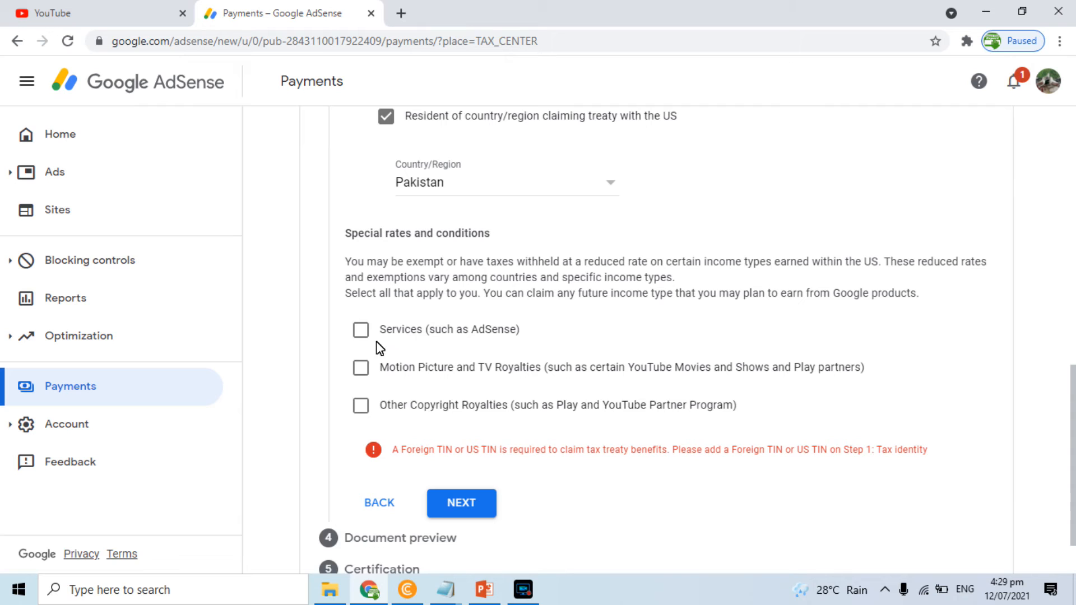
click(362, 333)
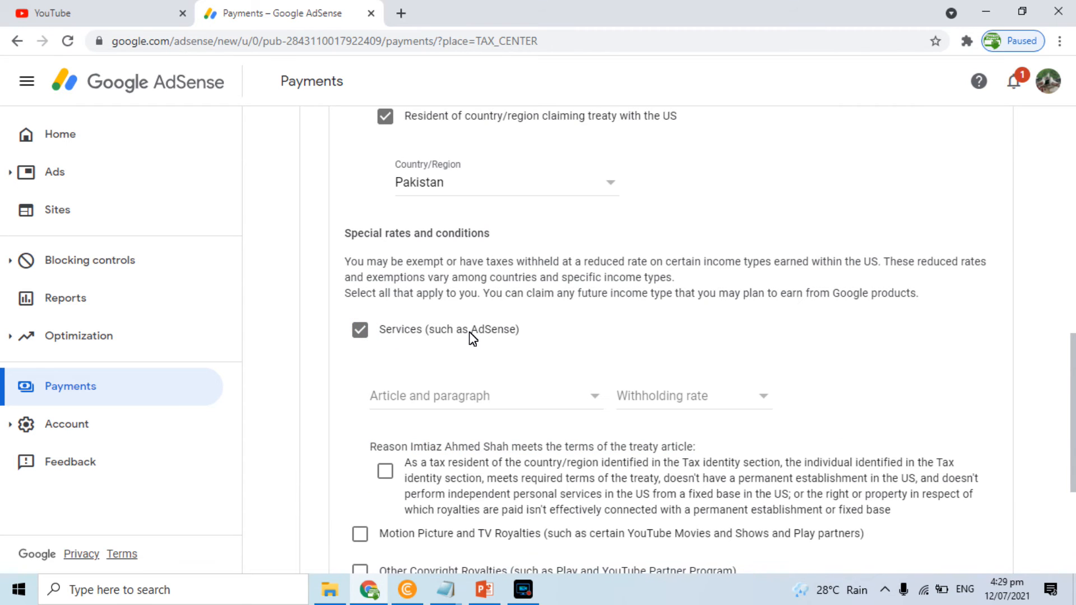
click(500, 400)
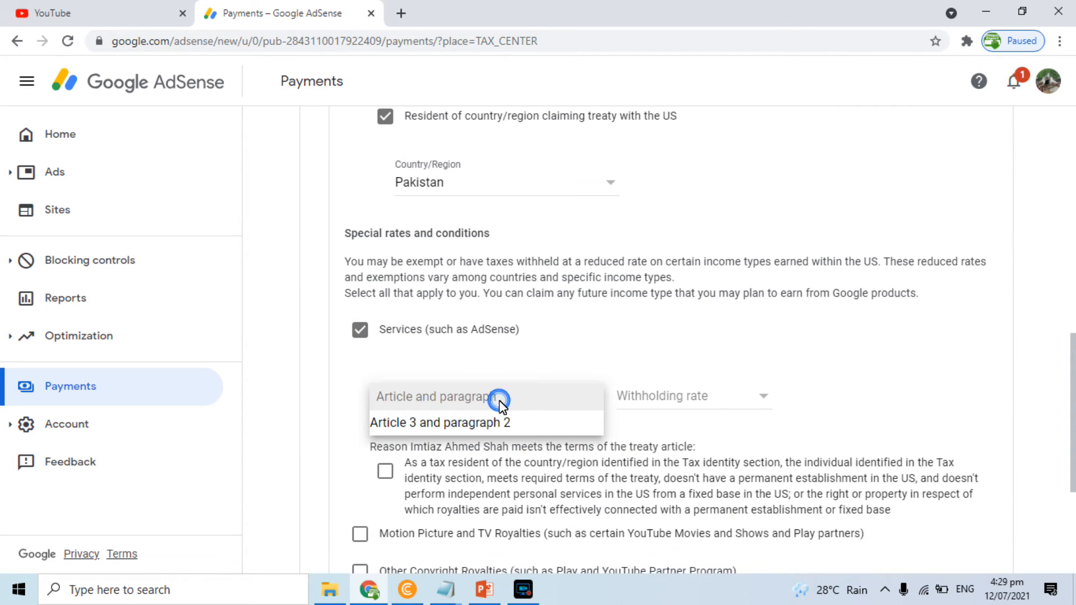
click(445, 421)
click(652, 405)
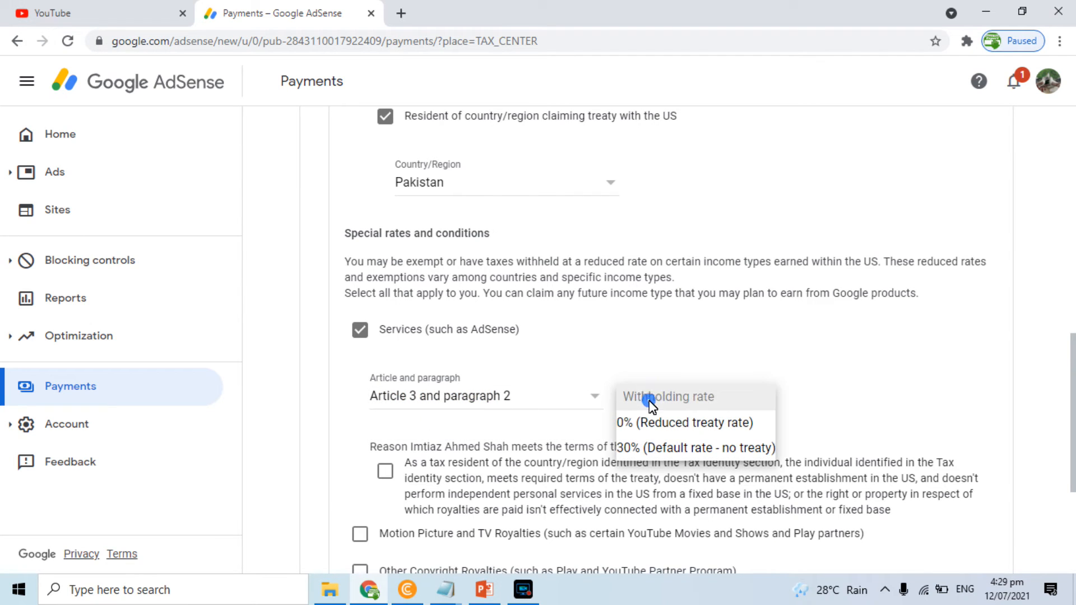
click(655, 424)
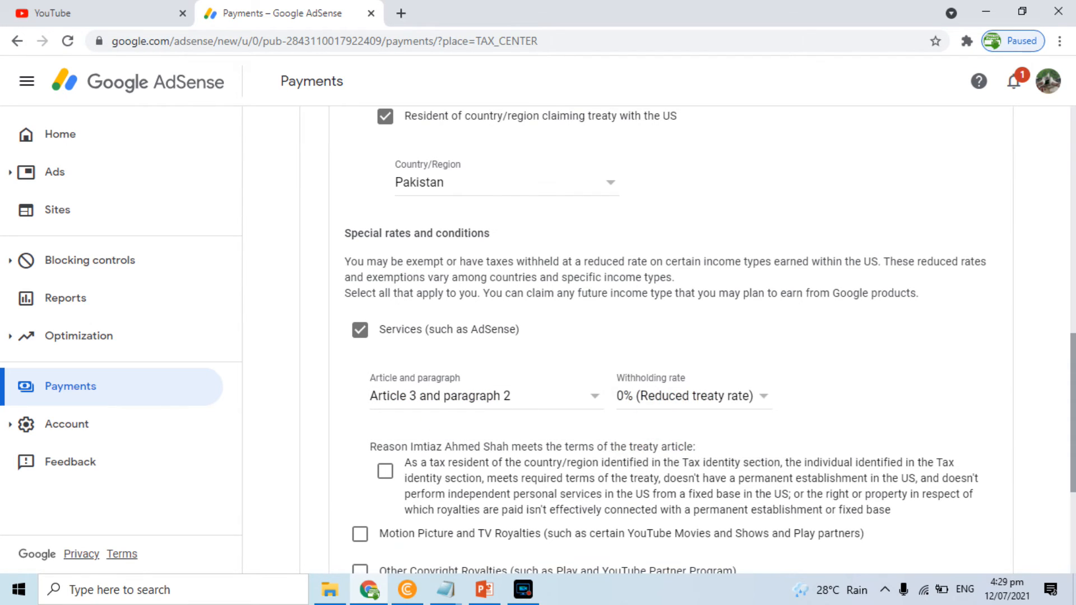
scroll(675, 321, down, 2)
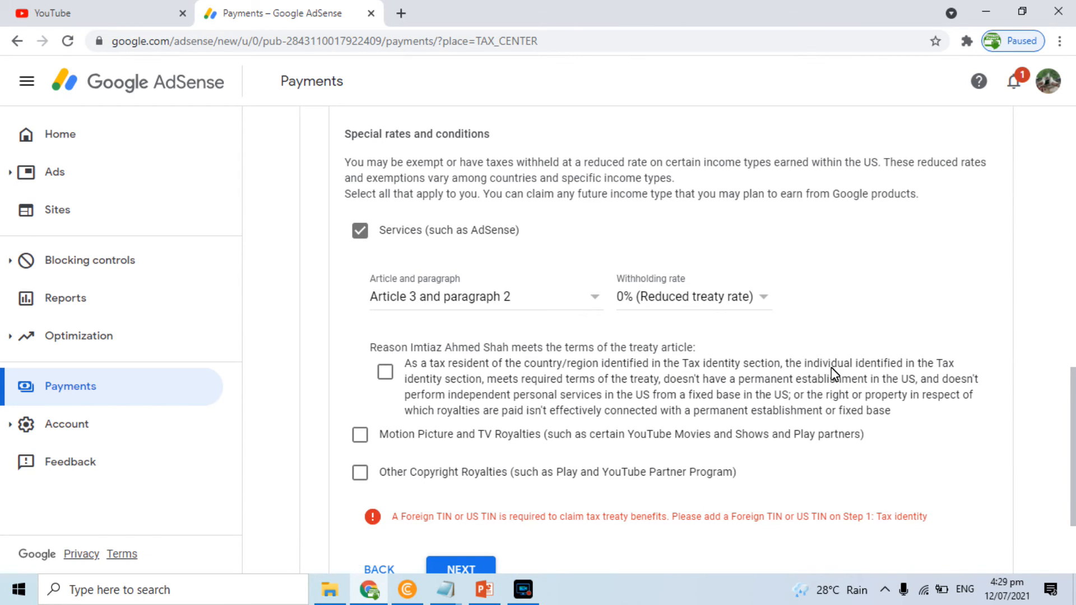
click(387, 372)
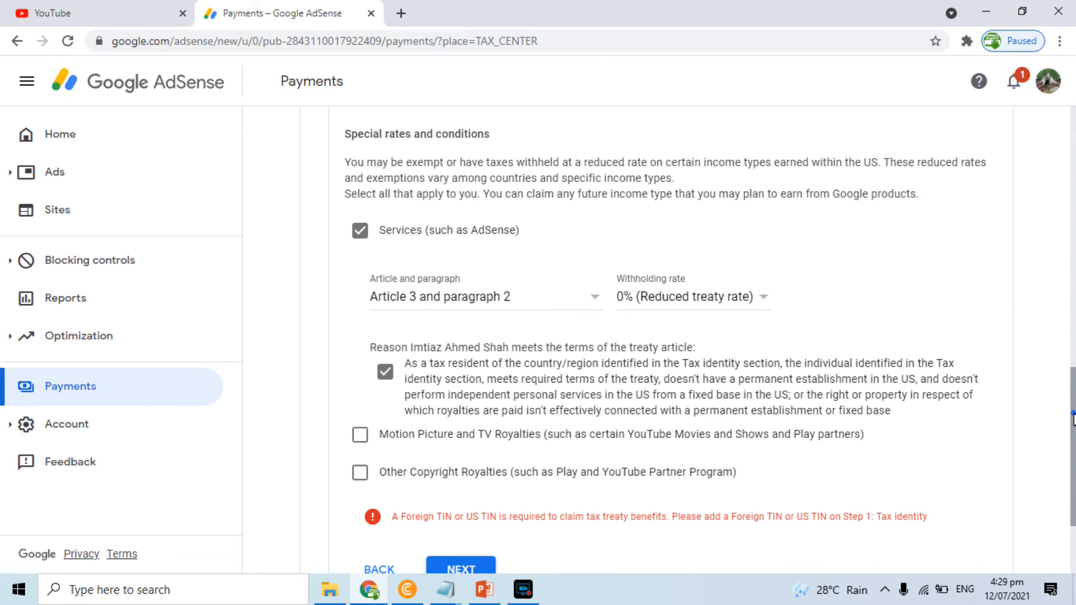
After advancing is blocked, tick the Motion Picture and TV Royalties income type
scroll(1073, 418, down, 3)
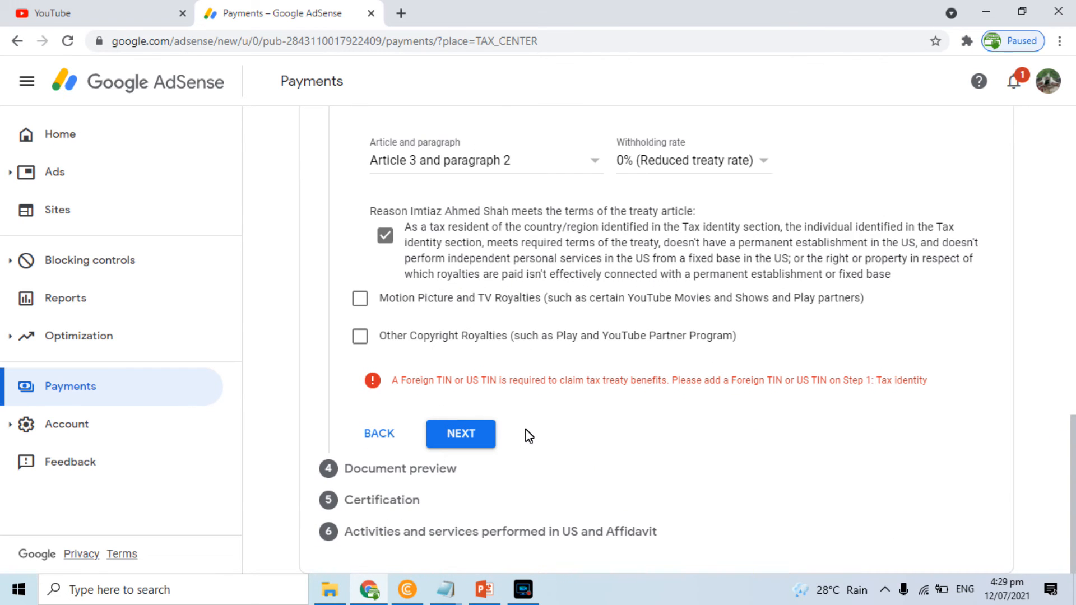
click(473, 429)
click(458, 429)
click(360, 298)
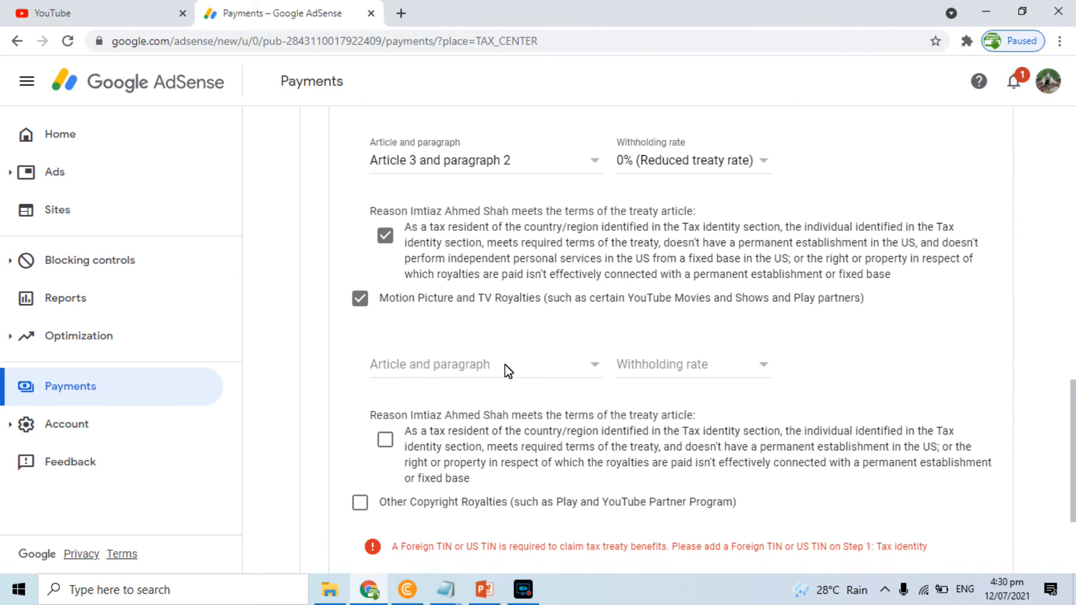
Set Motion Picture and TV Royalties to 'No treaty for this income type' at 30%
click(504, 365)
click(448, 390)
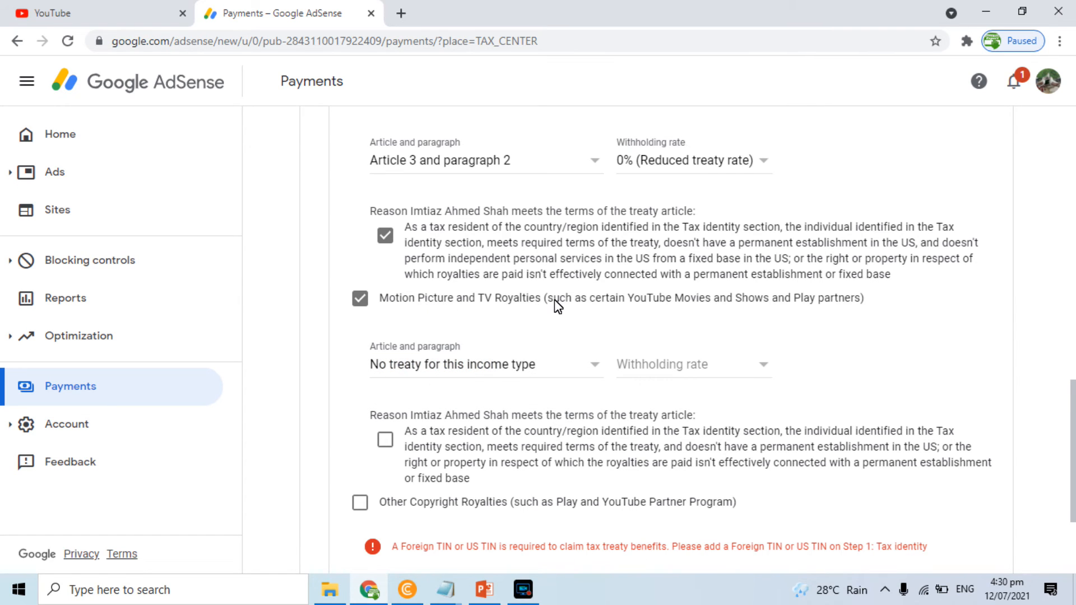
click(676, 365)
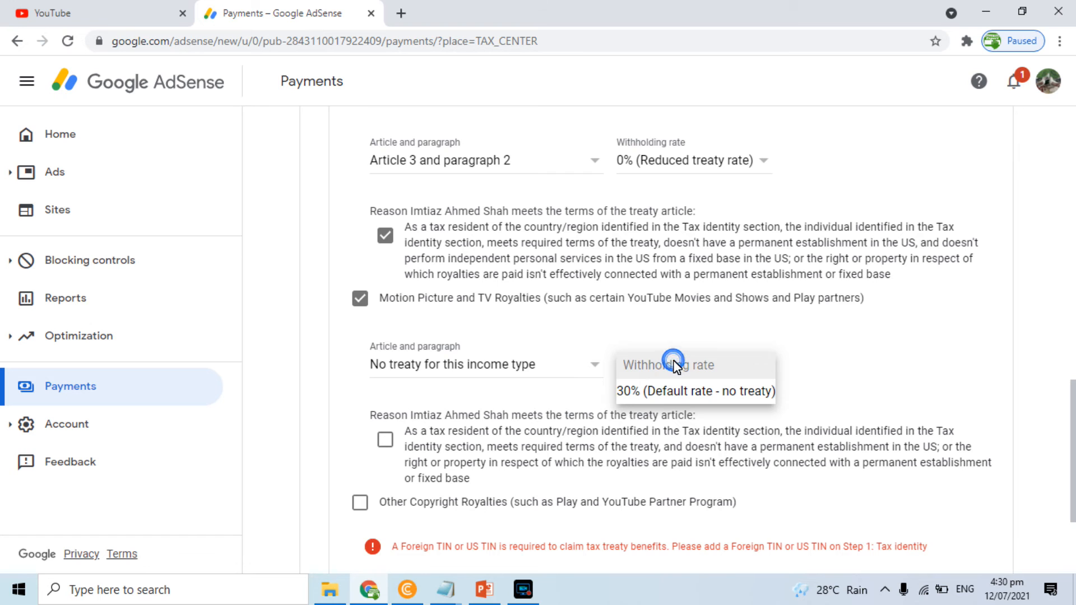
click(661, 389)
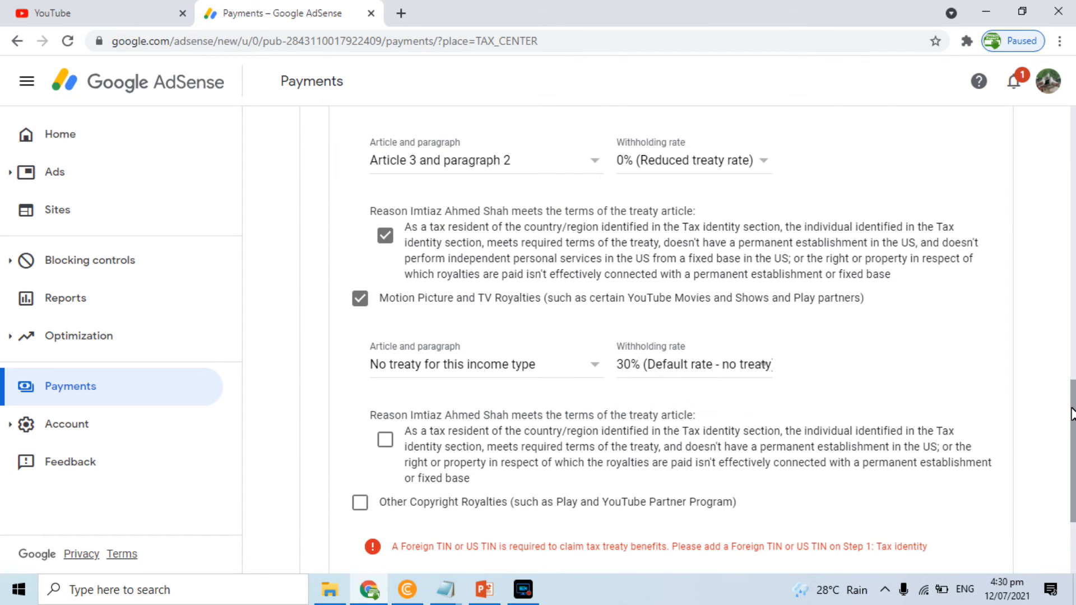
scroll(1073, 499, down, 3)
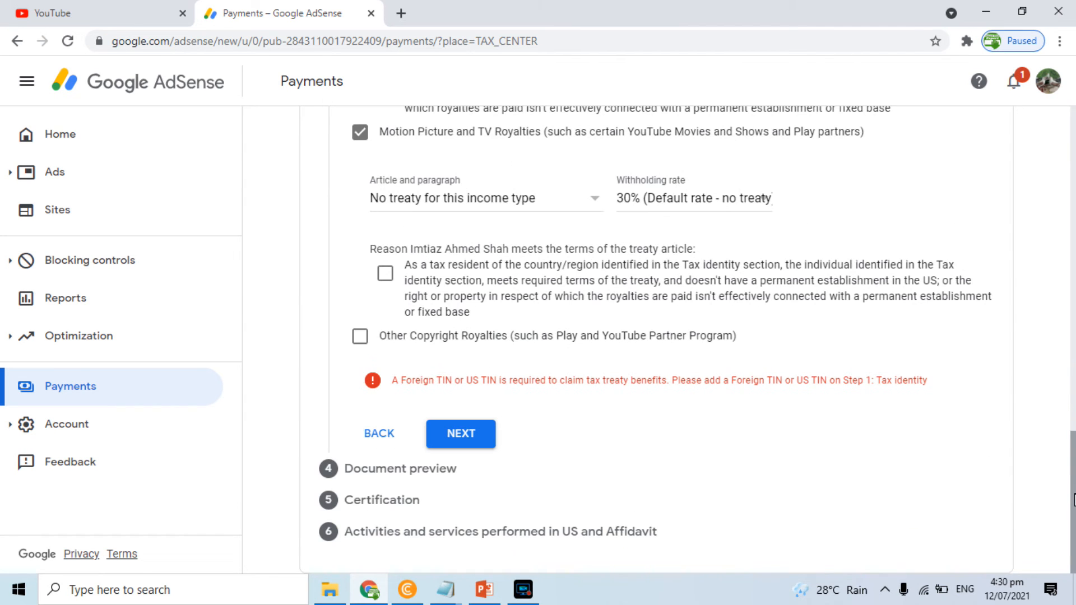
click(453, 430)
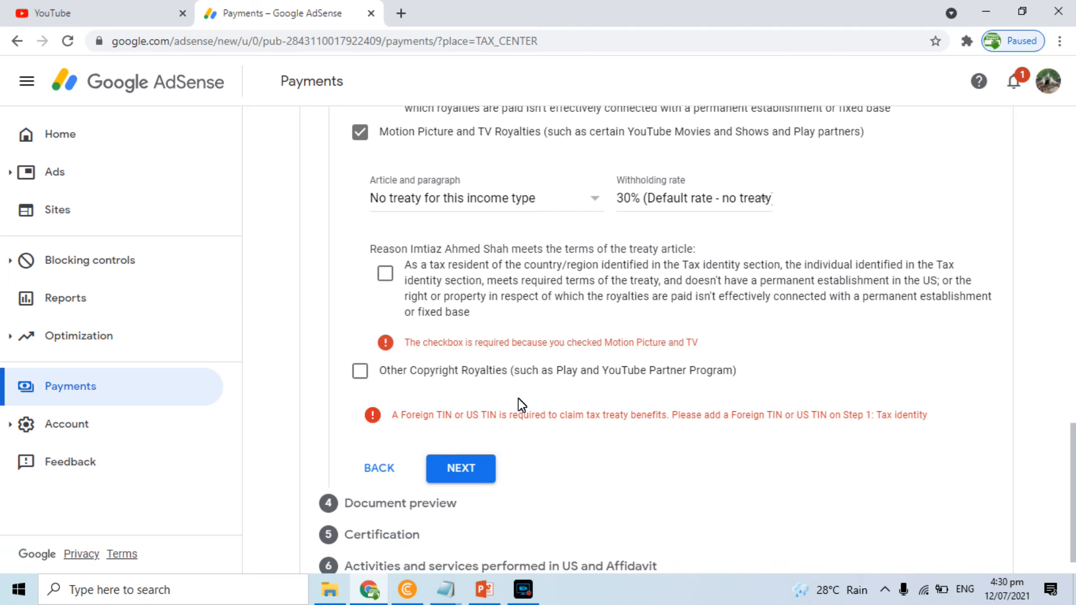
Confirm the royalties treaty-terms statement, then tick Other Copyright Royalties
click(384, 273)
click(456, 437)
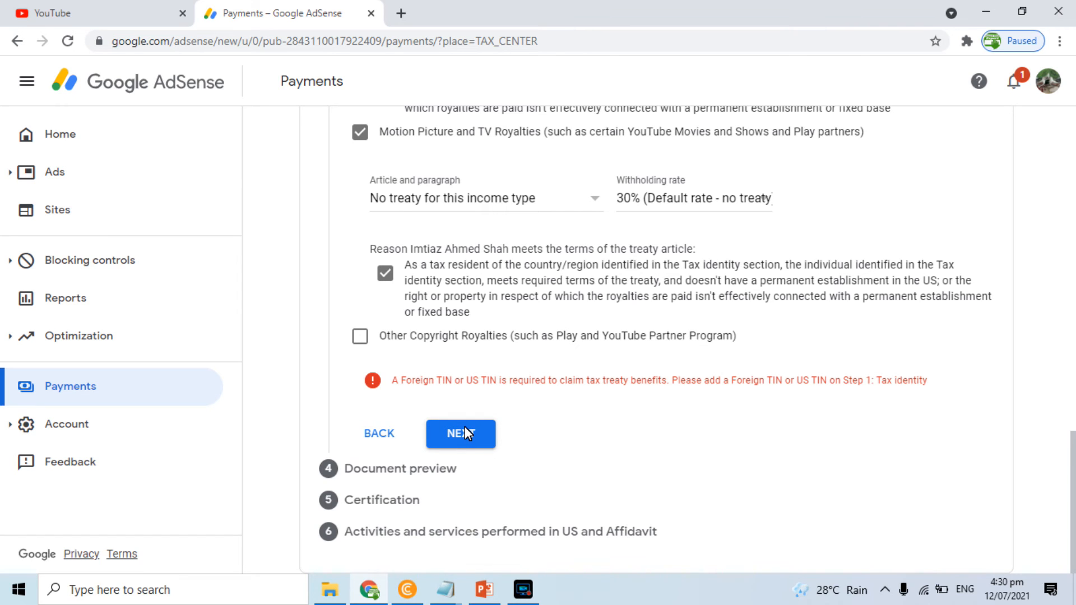
click(465, 433)
click(364, 338)
Give Other Copyright Royalties Article 8 paragraph 1 at 0%, confirm terms, and continue to preview
click(451, 410)
click(439, 428)
click(629, 403)
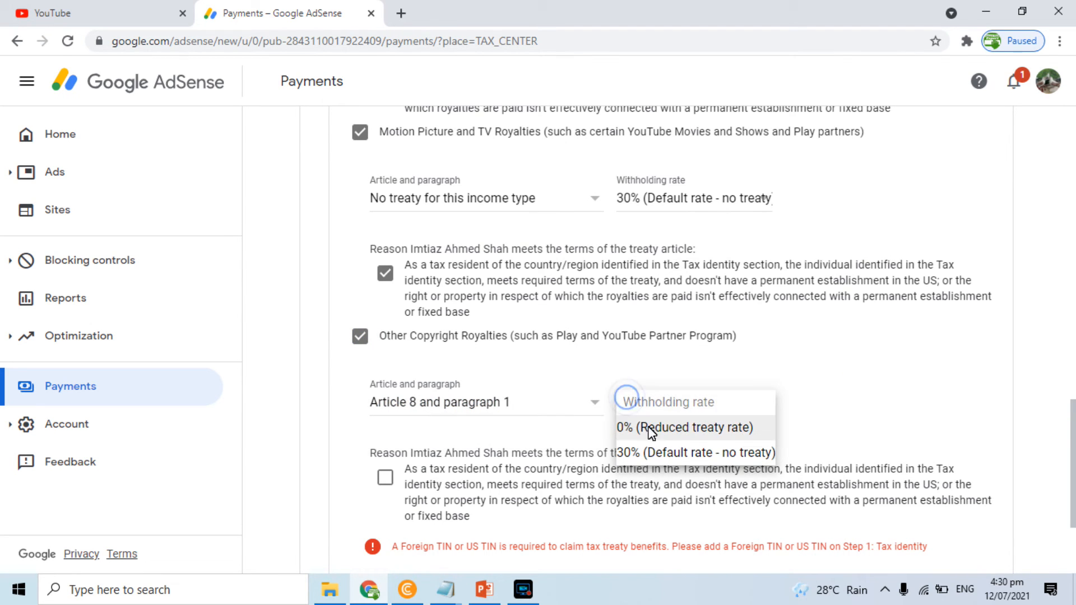
click(648, 433)
scroll(1073, 412, down, 3)
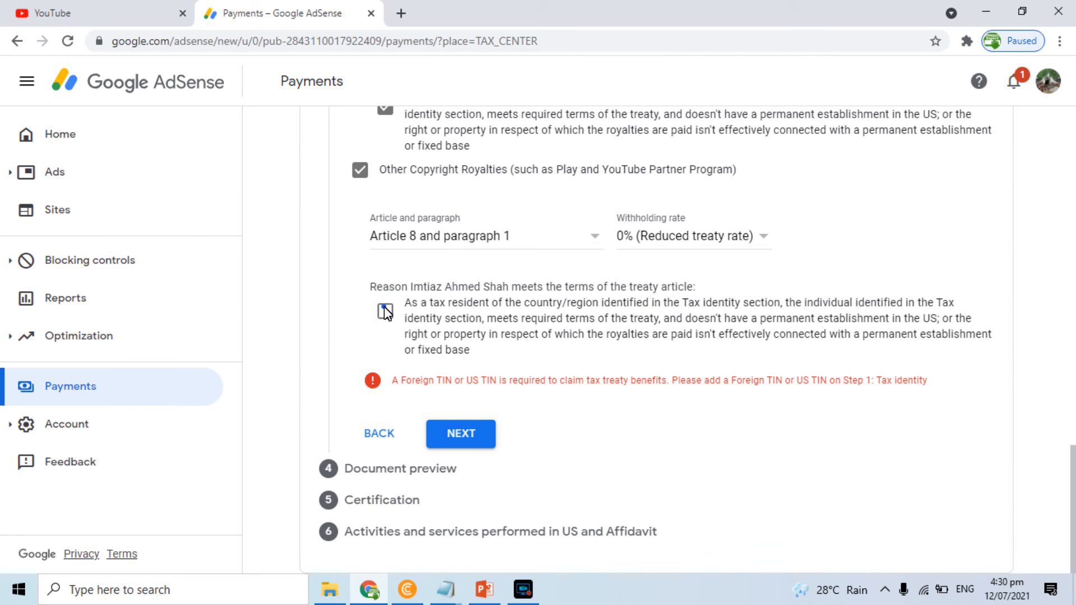
click(456, 426)
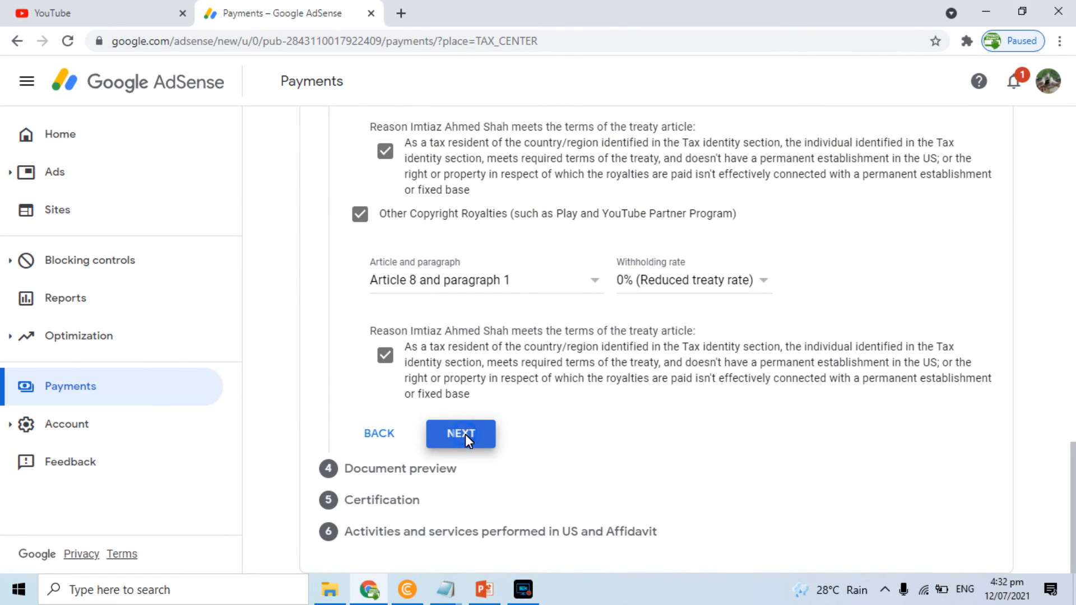
click(465, 435)
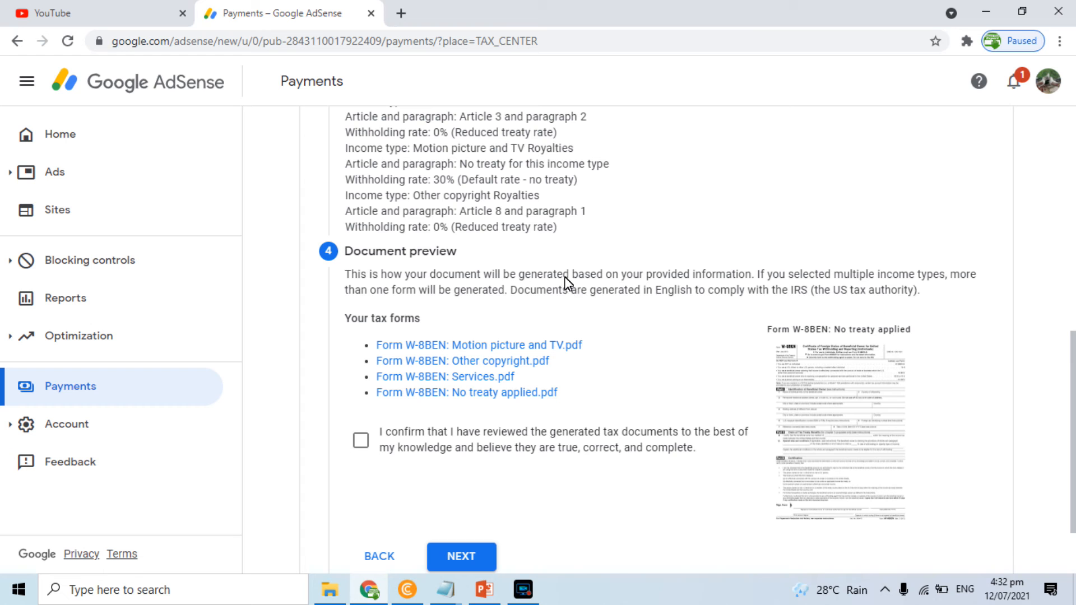
Tick 'I confirm that I have reviewed the generated tax documents' and continue to Certification
drag(1073, 399, 1072, 315)
scroll(1072, 315, down, 3)
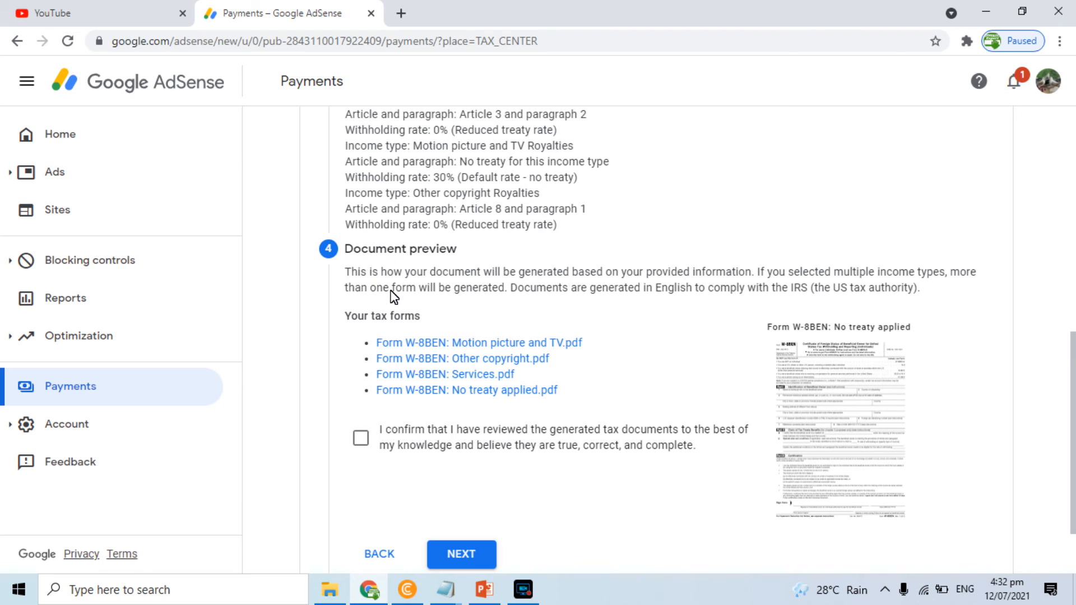
click(362, 440)
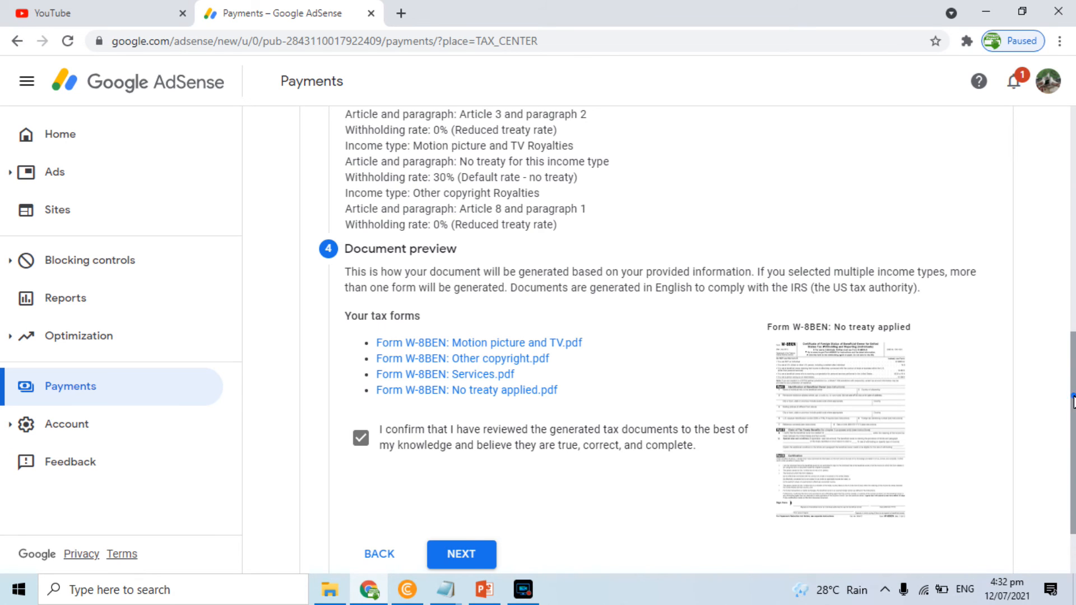
scroll(1072, 400, down, 2)
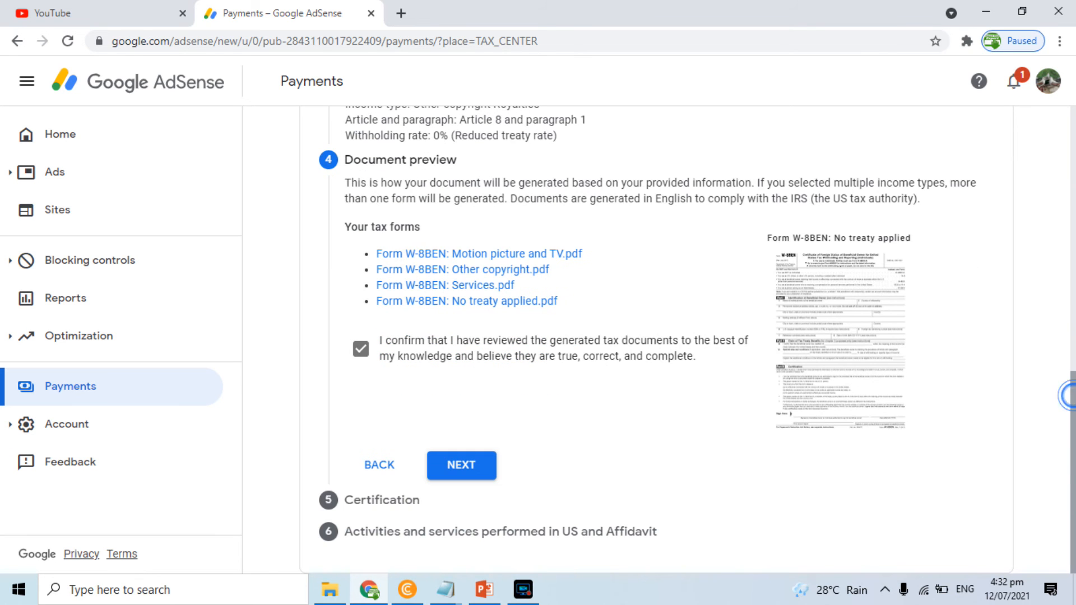
click(462, 465)
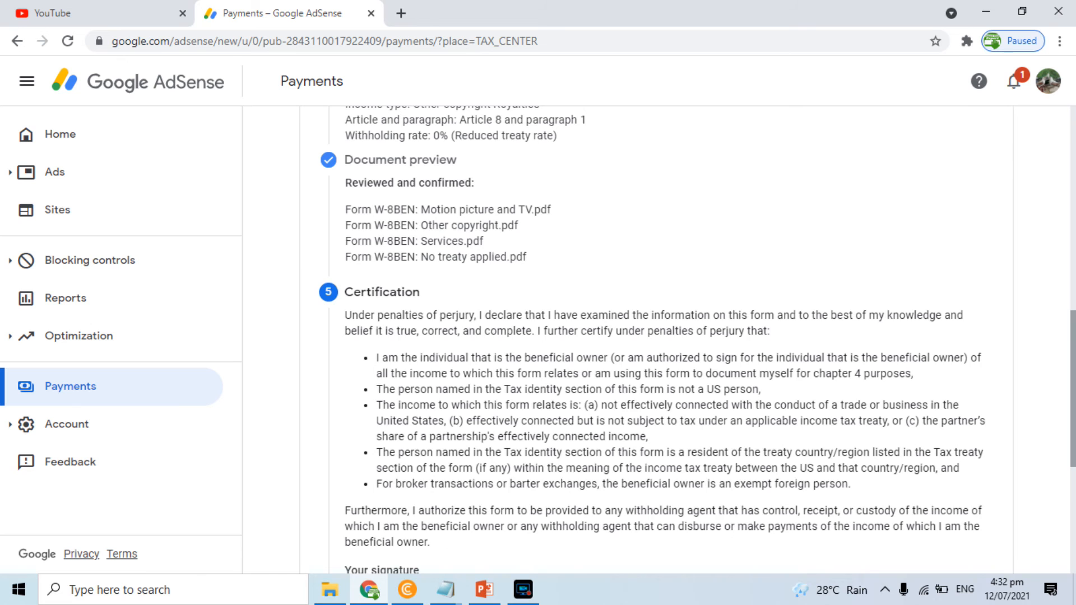
Confirm you are the listed person, sign with your full legal name, and continue to the US activities step
drag(1073, 336, 1073, 442)
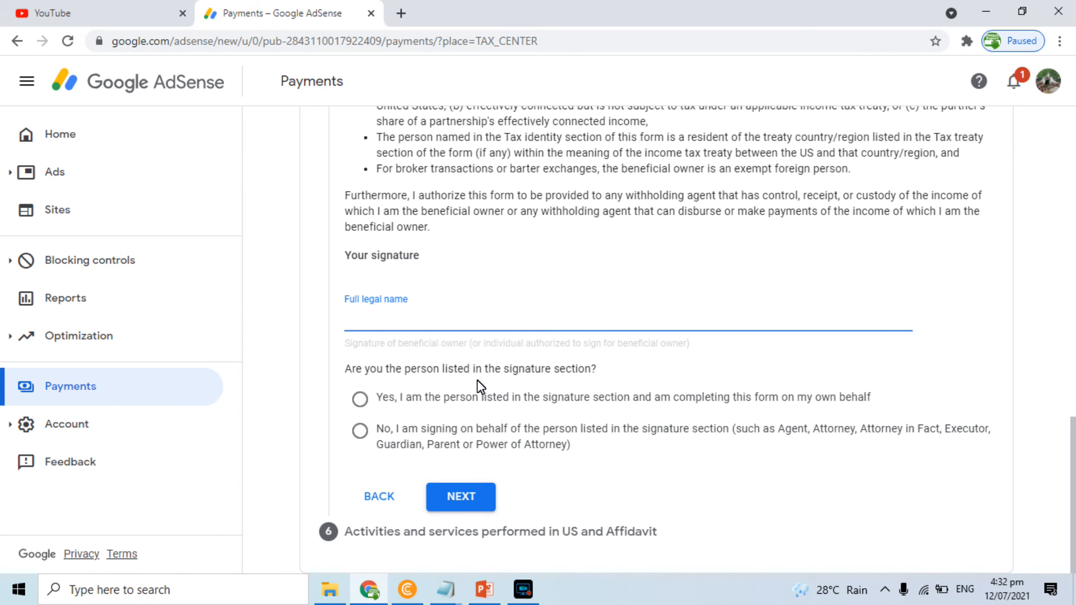
click(360, 399)
click(428, 318)
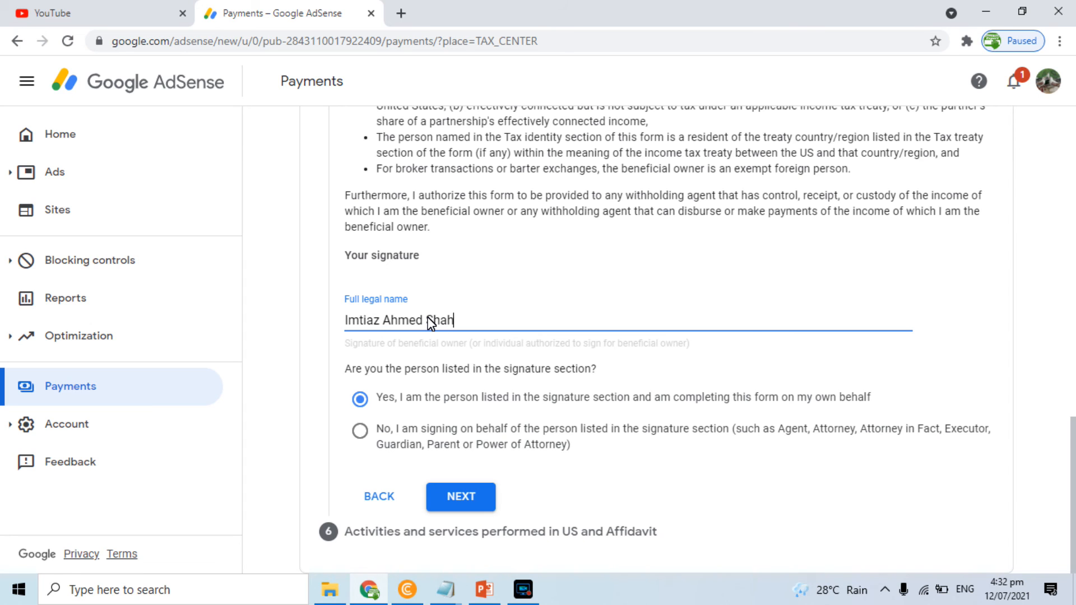
click(463, 501)
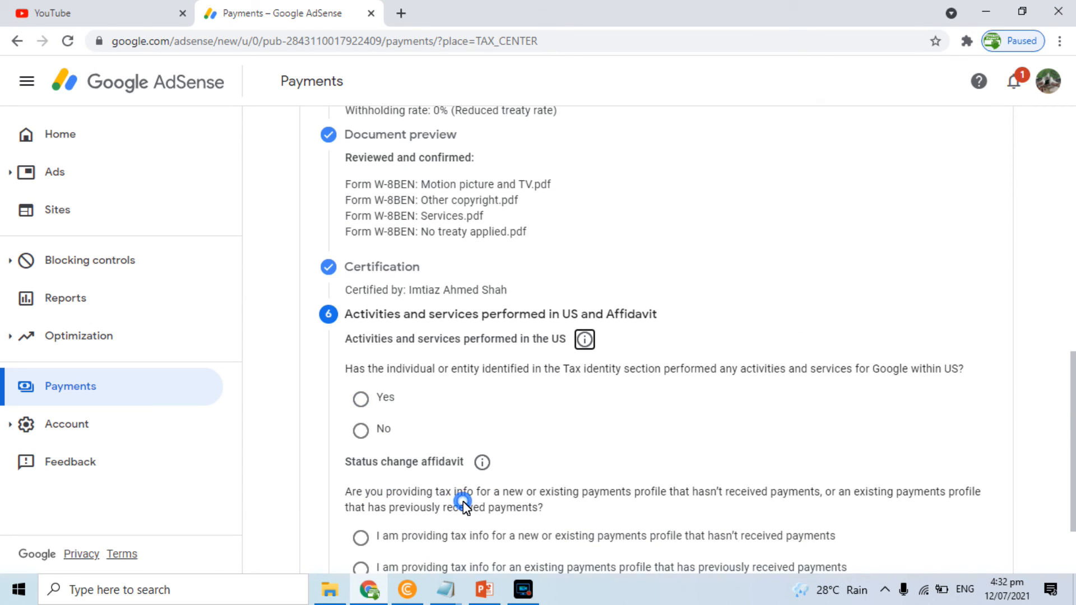
Answer No to US activities, certify services are performed outside the US, choose the no-payments-yet affidavit, and submit
scroll(1064, 353, down, 3)
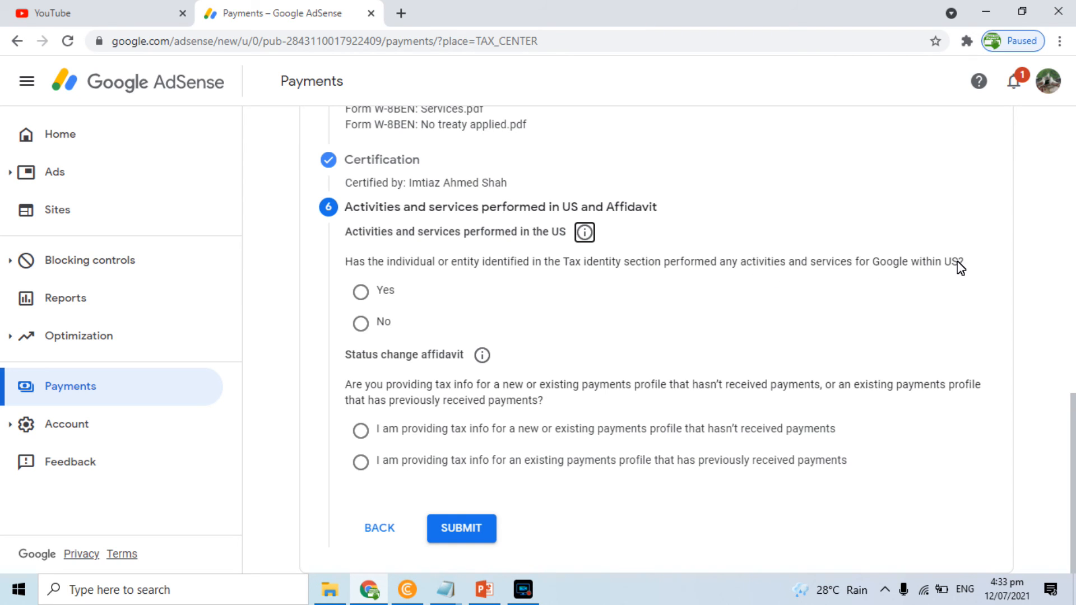
click(362, 324)
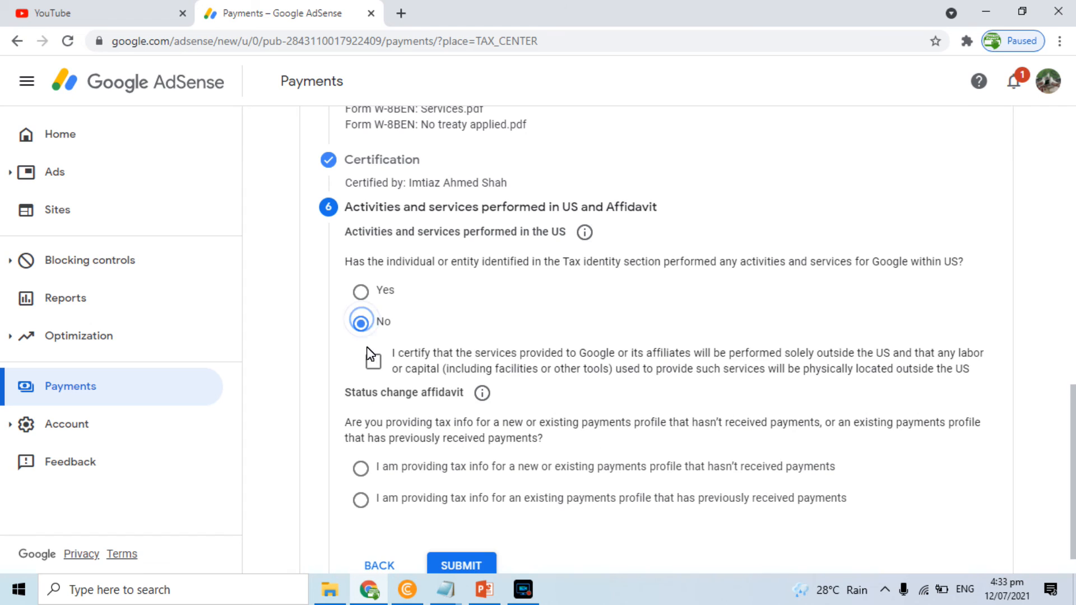
click(373, 361)
click(364, 470)
scroll(1073, 391, down, 1)
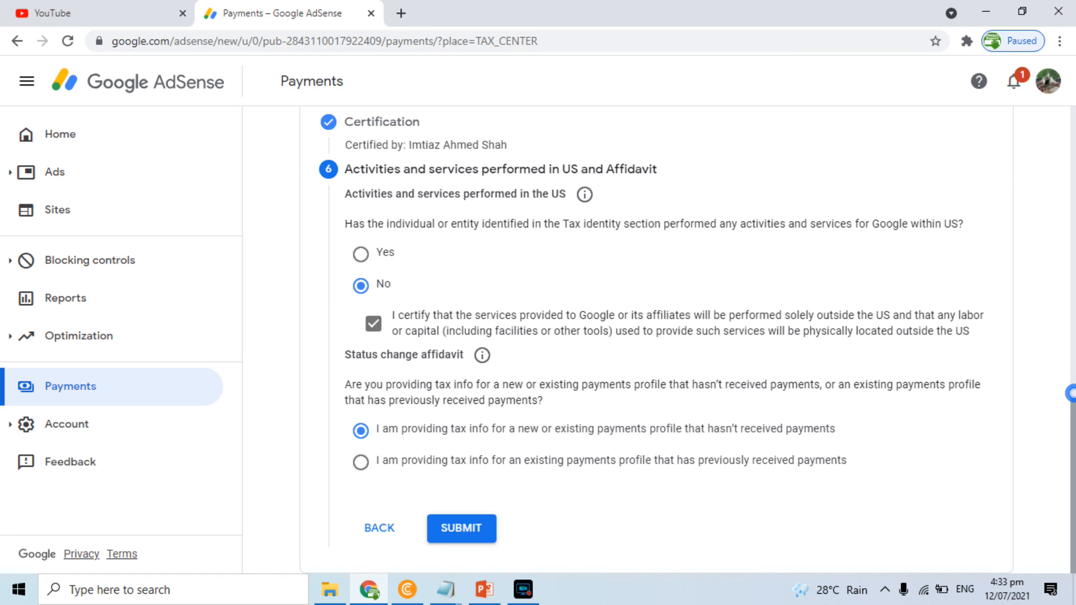
click(460, 533)
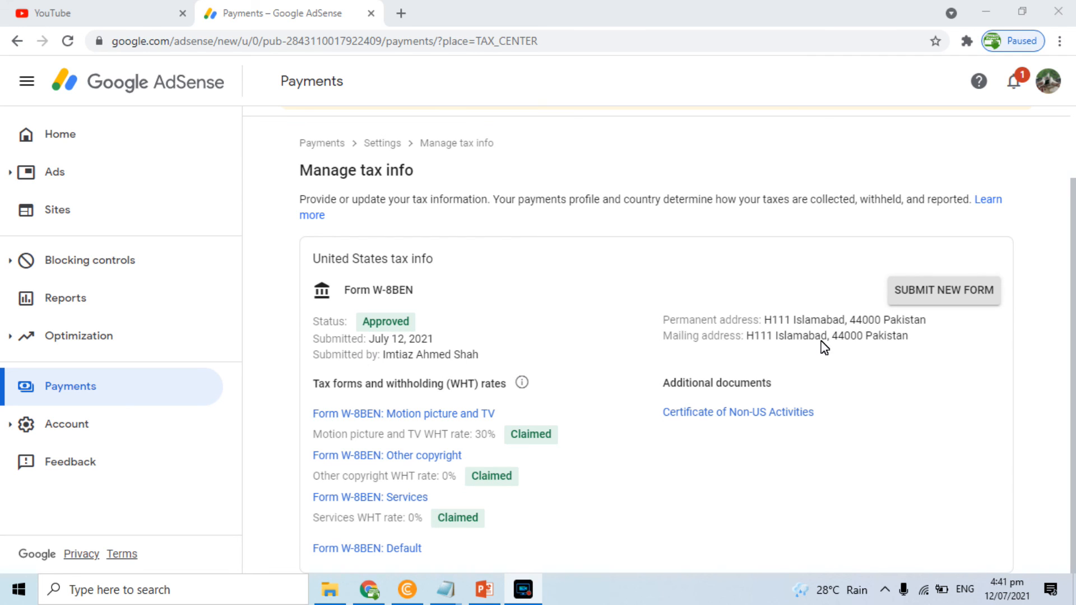
Reload the tax info page, dismiss the old reporting data notice, and return to the Home dashboard
click(1072, 301)
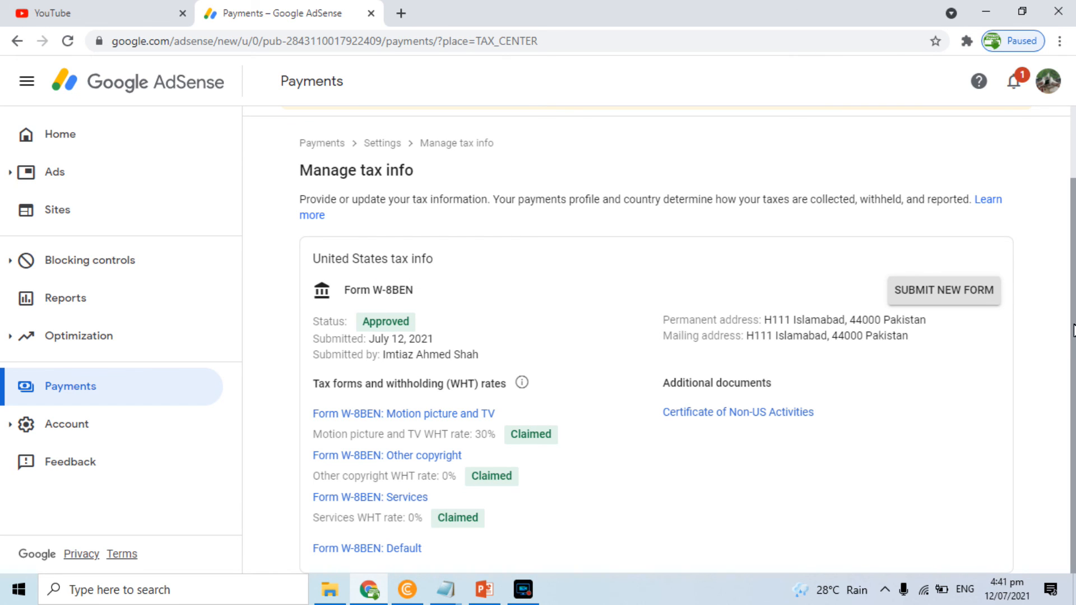
scroll(1073, 330, up, 2)
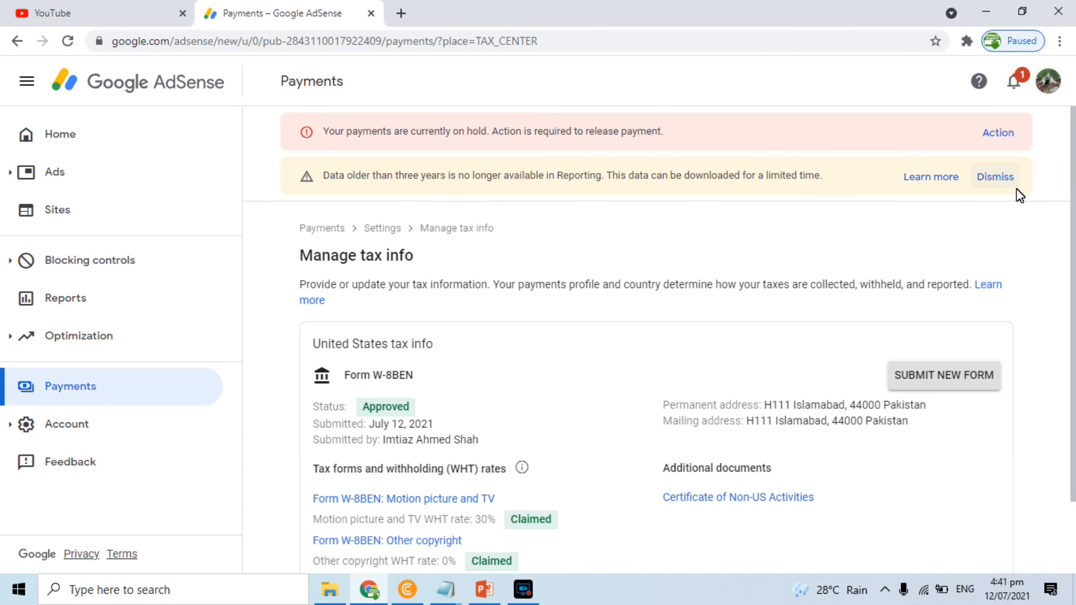
click(68, 41)
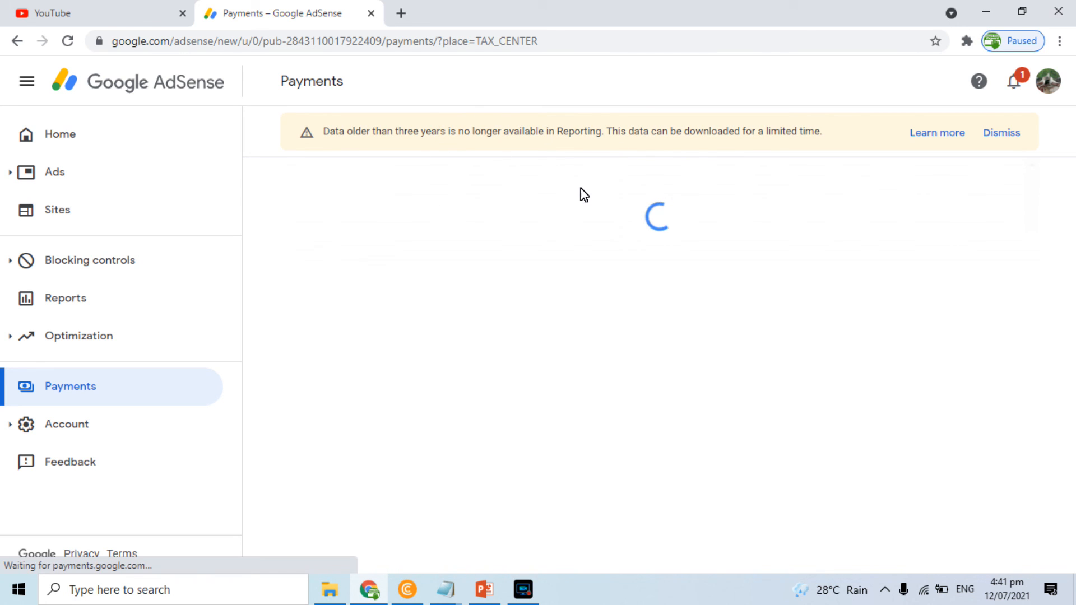
click(997, 128)
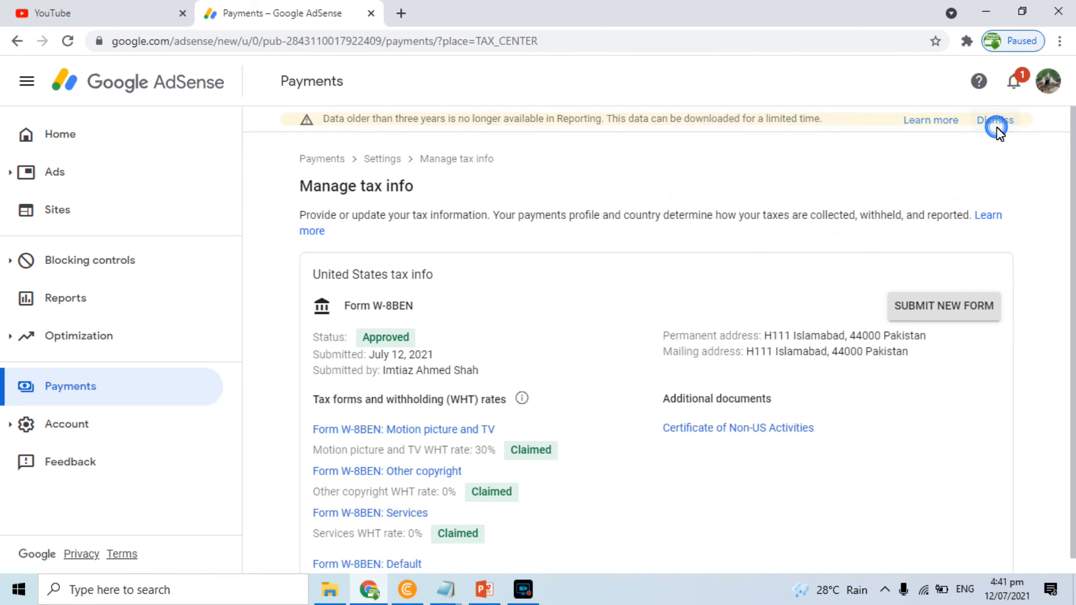
click(59, 134)
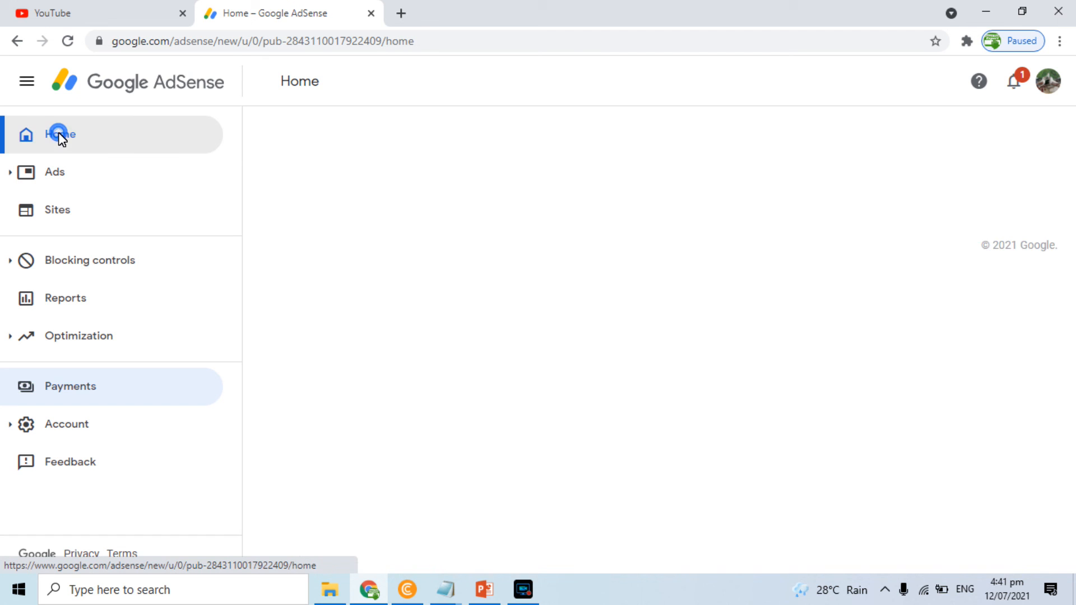